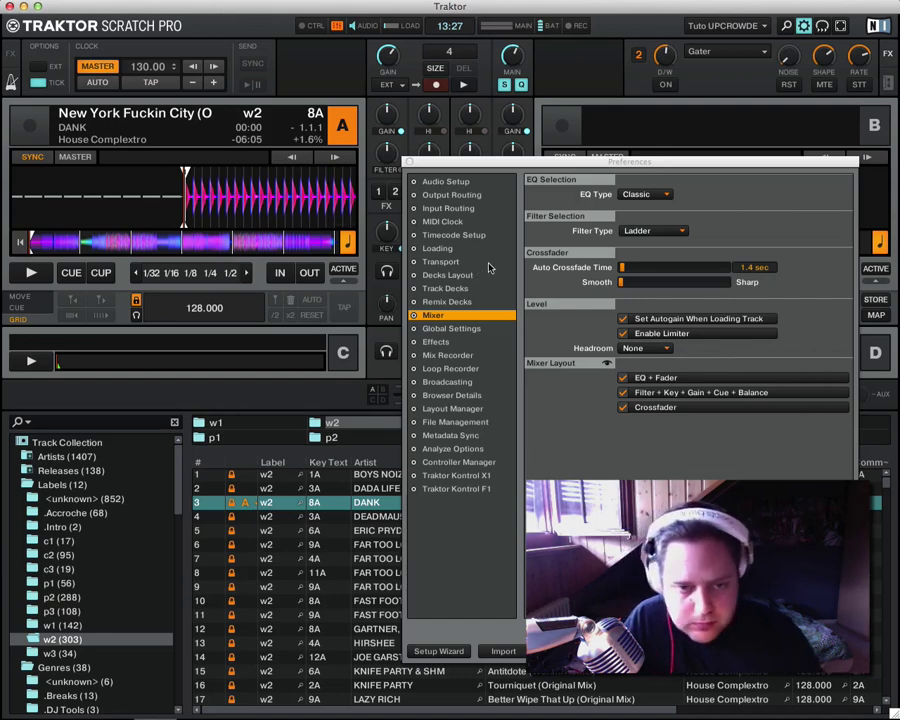
pyautogui.click(730, 166)
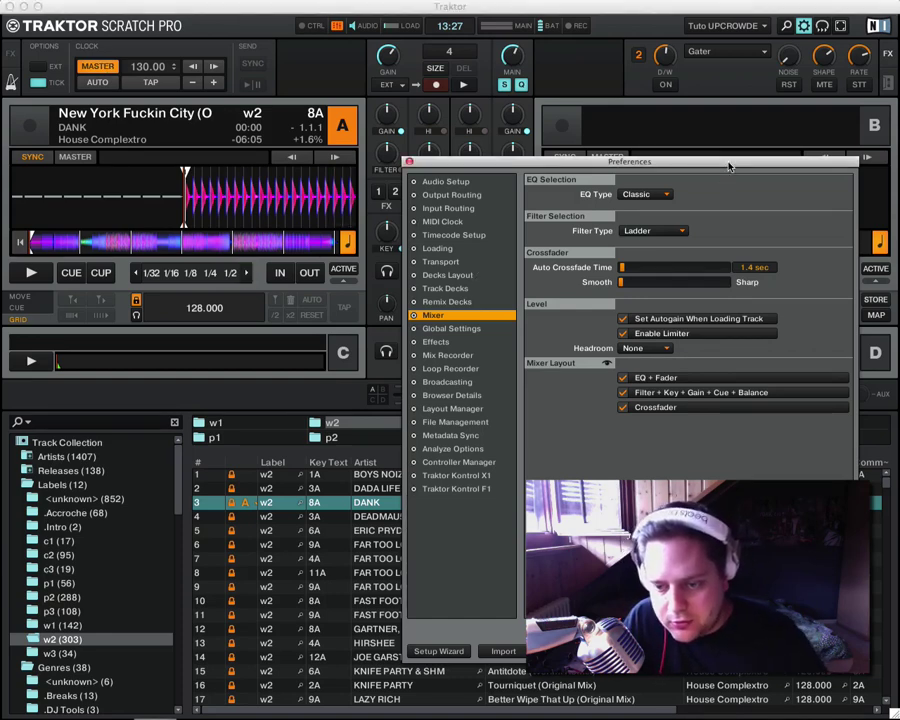
pyautogui.moveTo(730, 166); pyautogui.dragTo(366, 160)
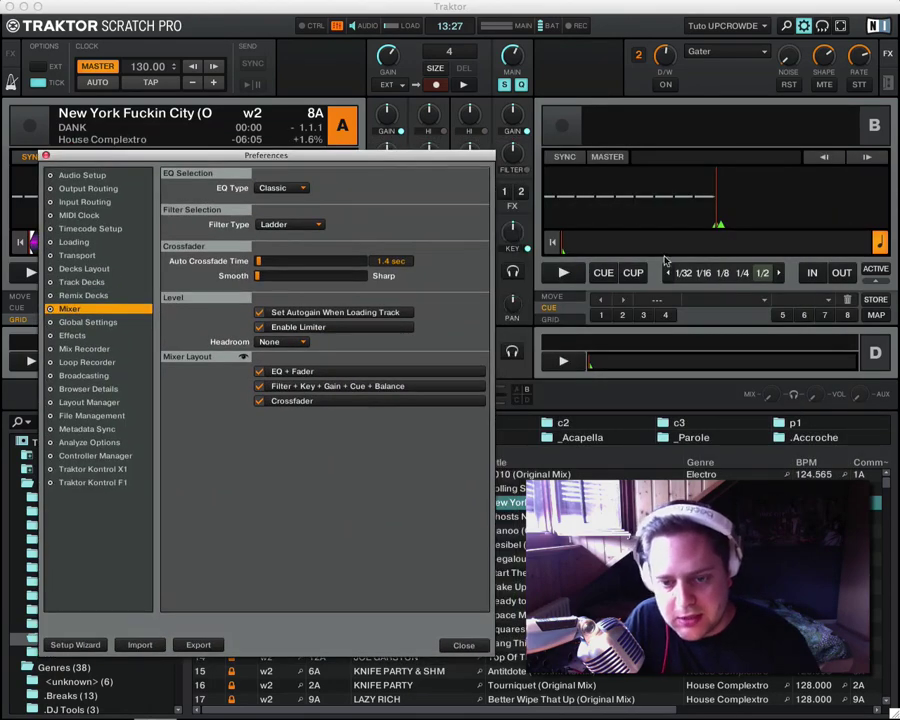
pyautogui.moveTo(453, 163); pyautogui.dragTo(785, 146)
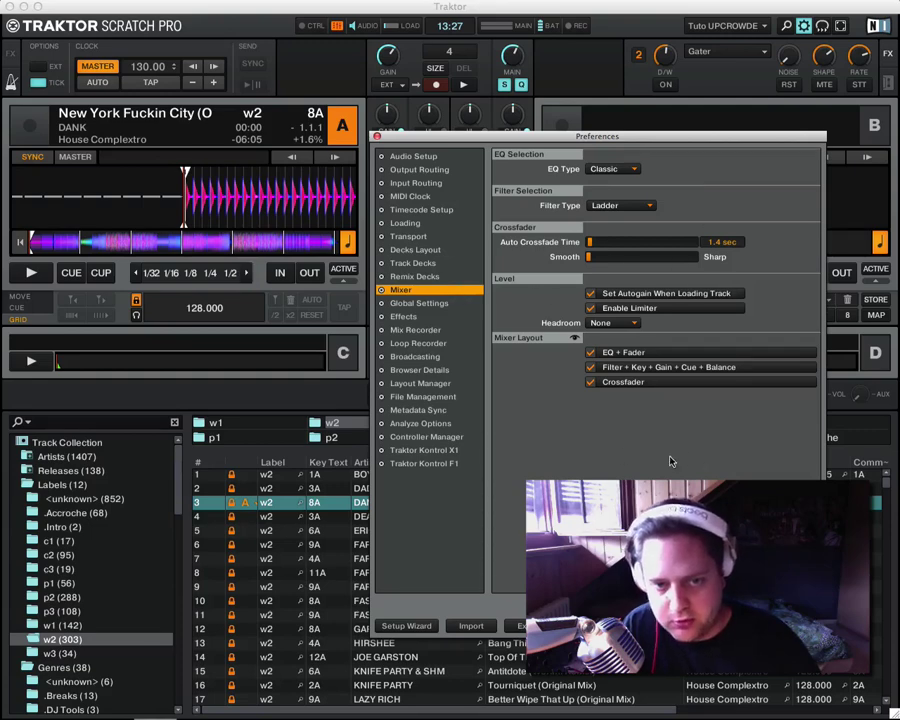
pyautogui.click(436, 305)
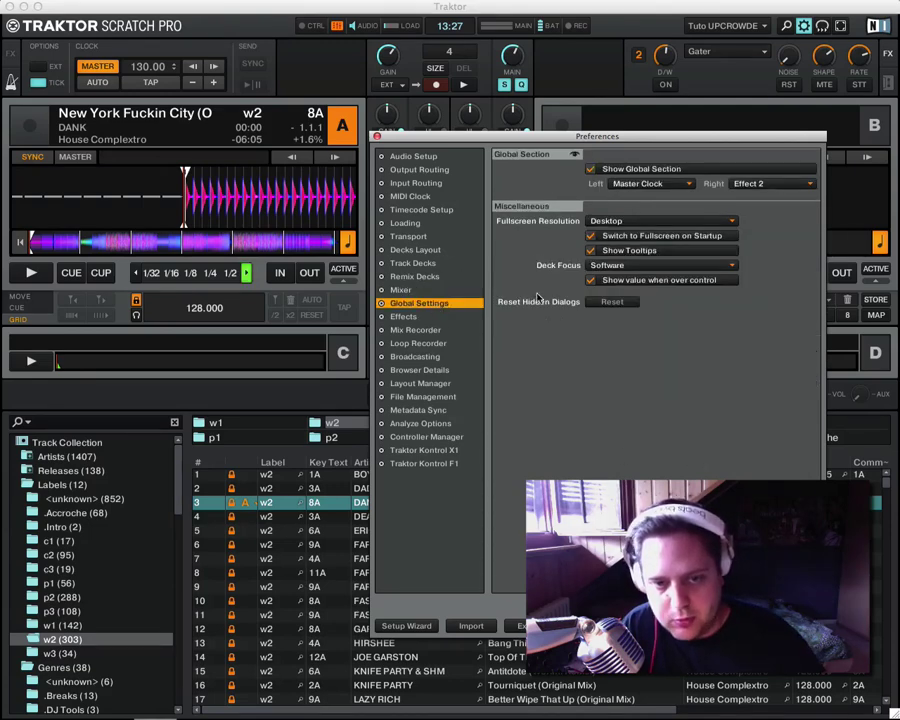
pyautogui.click(403, 290)
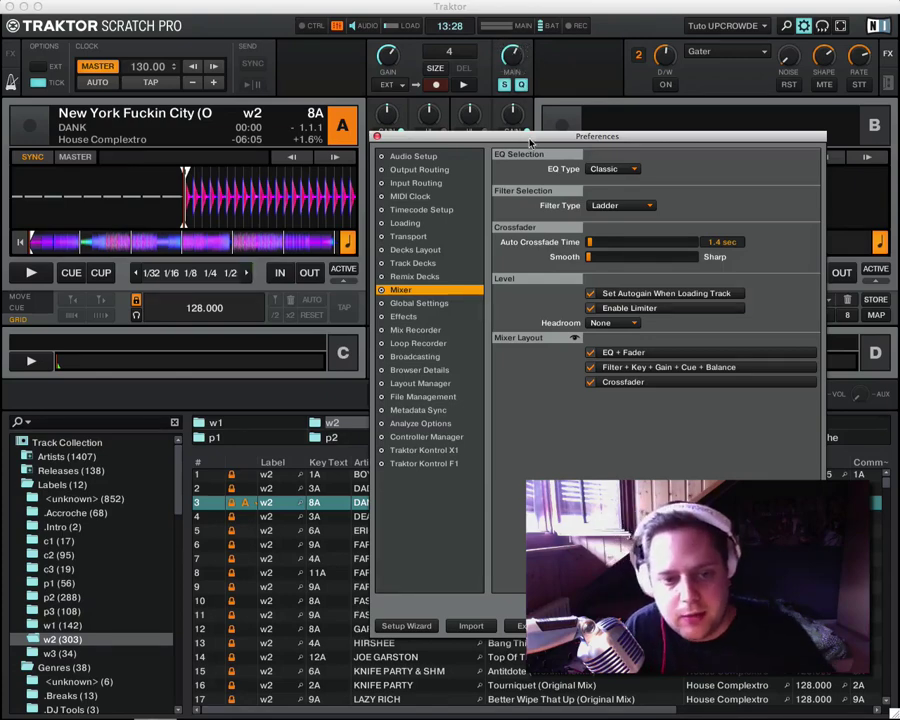
pyautogui.moveTo(633, 145); pyautogui.dragTo(617, 136)
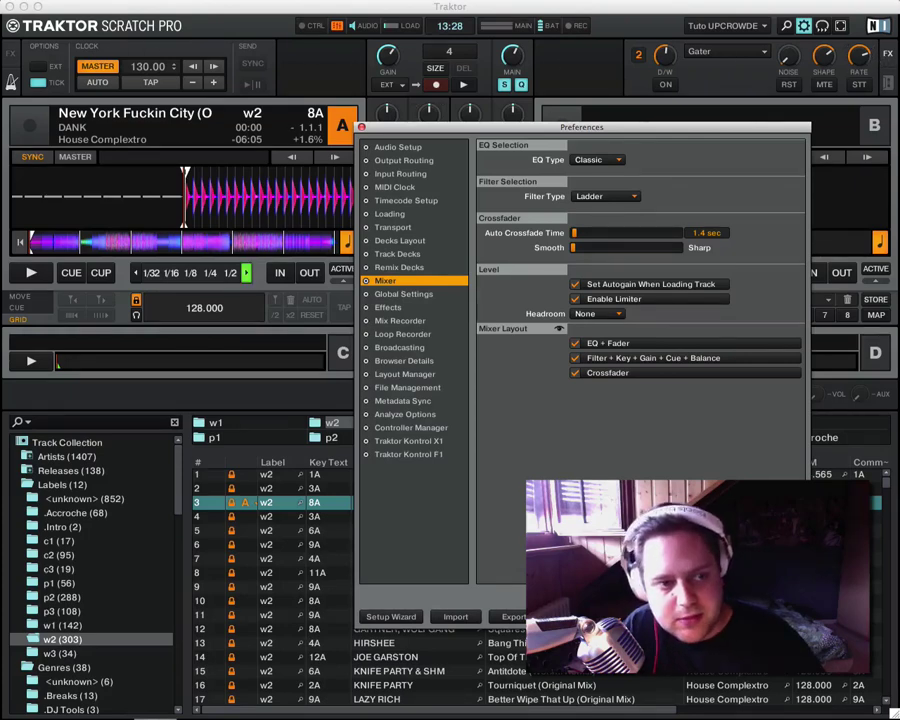
# In Global Settings, switch the global section's left slot to Effect 1 and back to Master Clock
pyautogui.click(440, 294)
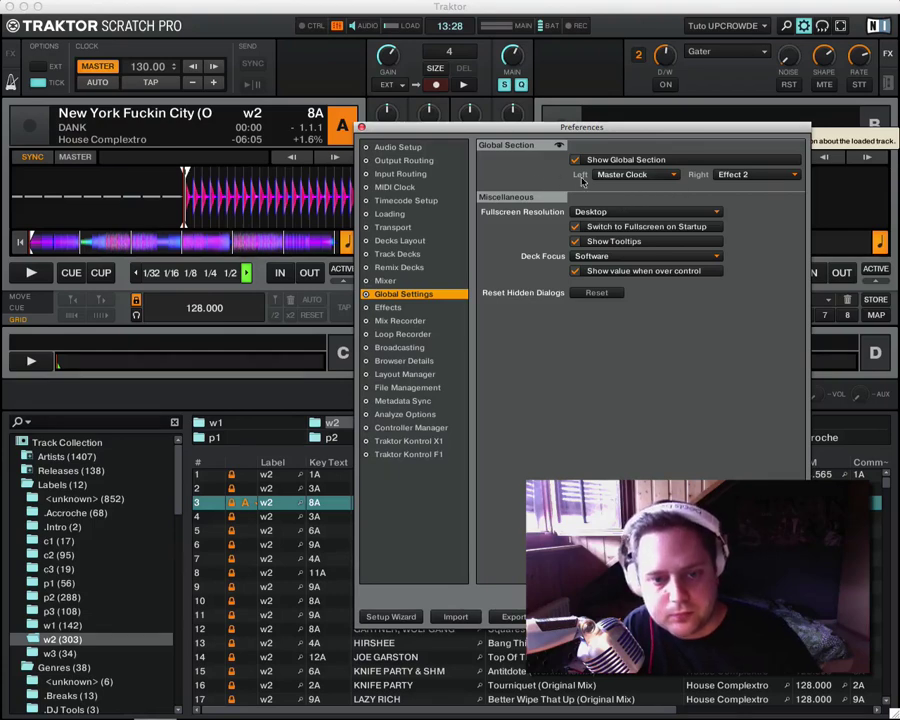
pyautogui.click(658, 177)
pyautogui.click(640, 176)
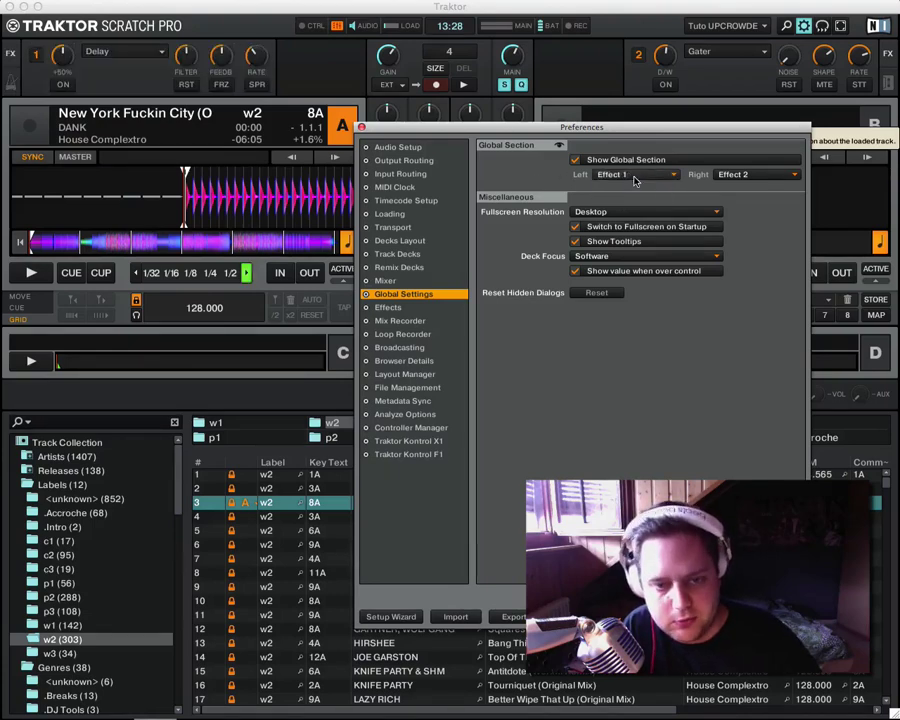
pyautogui.click(636, 176)
pyautogui.click(636, 186)
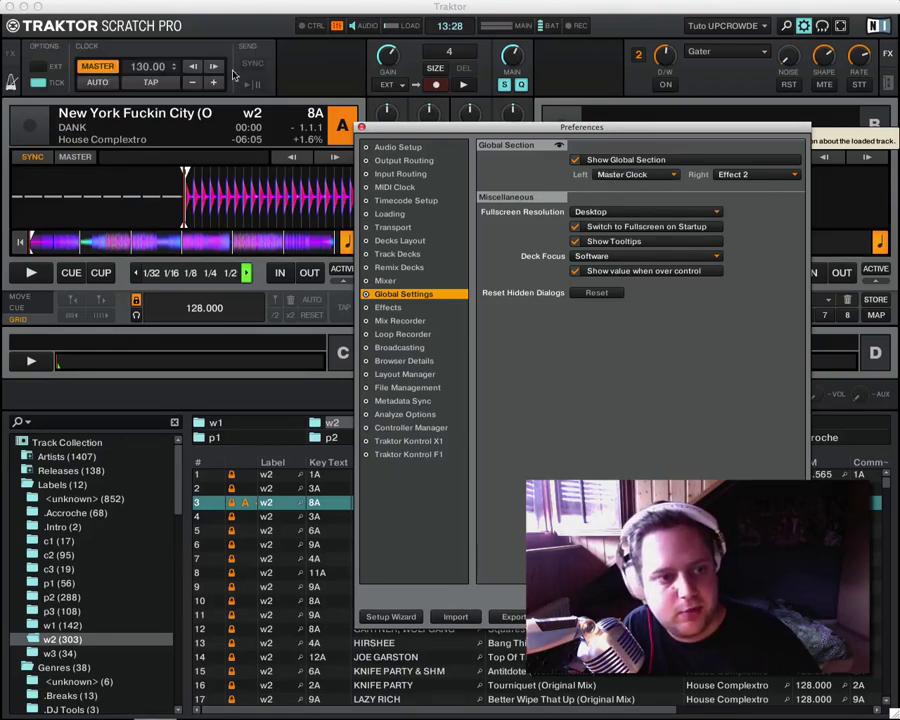
# Switch the global section's right slot to Recorder and back to Effect 2
pyautogui.click(769, 176)
pyautogui.click(755, 187)
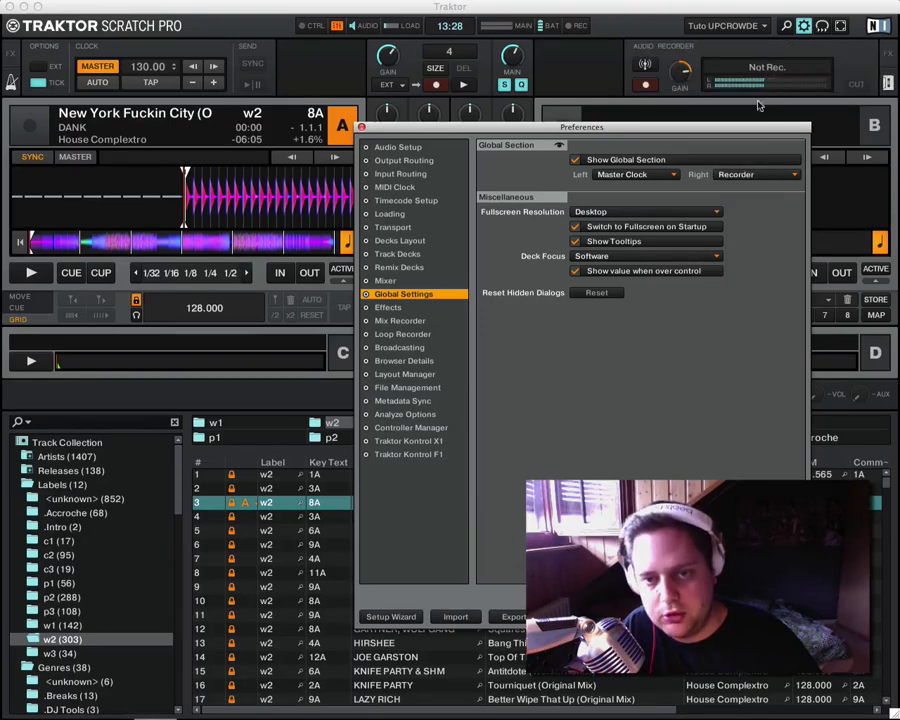
pyautogui.click(742, 176)
pyautogui.click(735, 178)
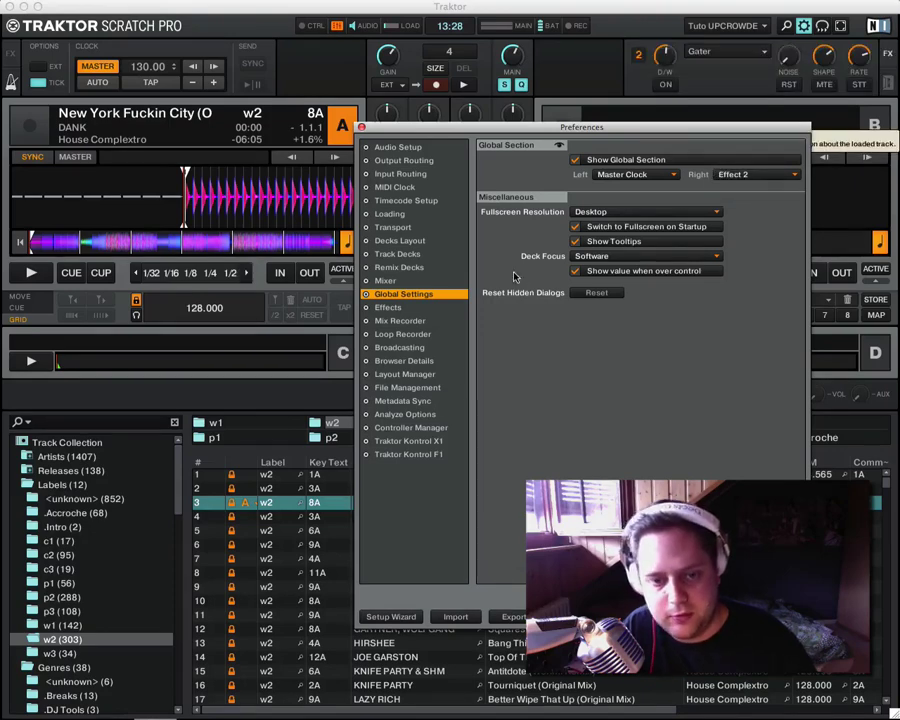
# Open the Mixer preferences and examine the available EQ types without changing the selection
pyautogui.click(402, 282)
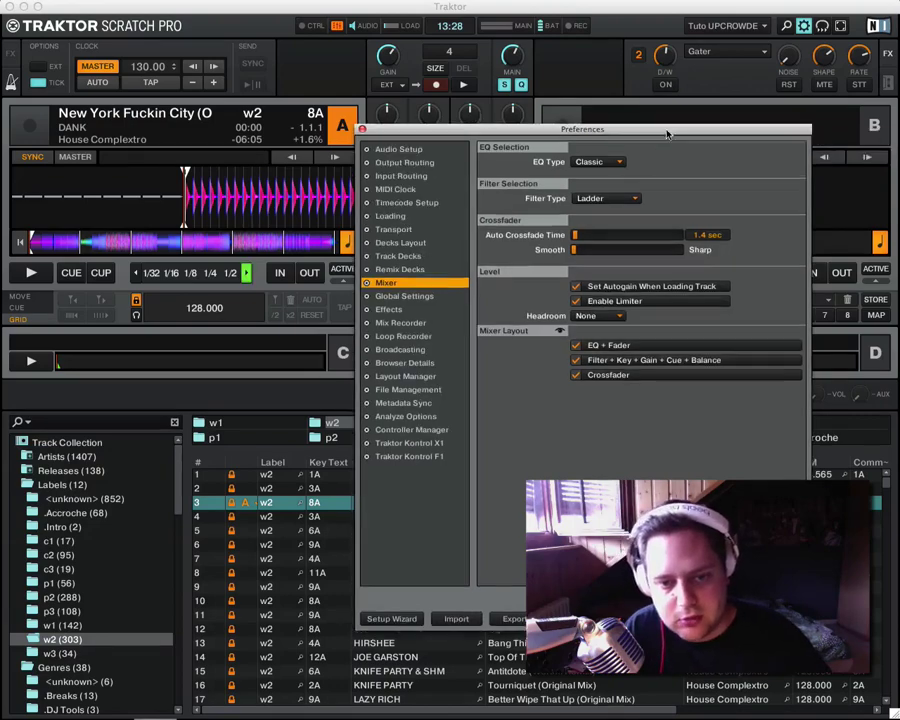
pyautogui.moveTo(667, 129); pyautogui.dragTo(351, 349)
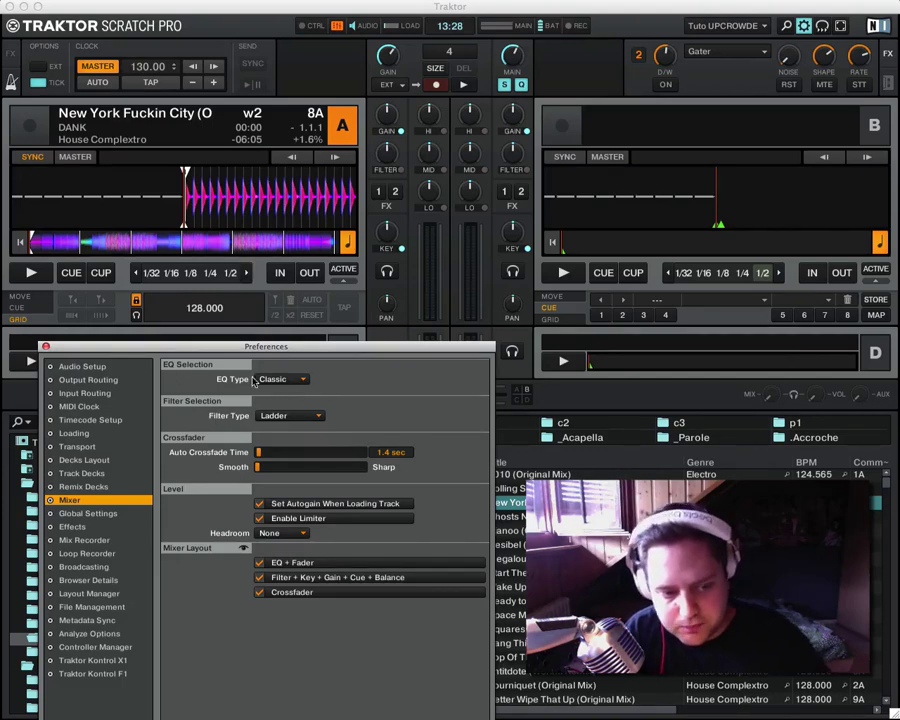
pyautogui.click(300, 379)
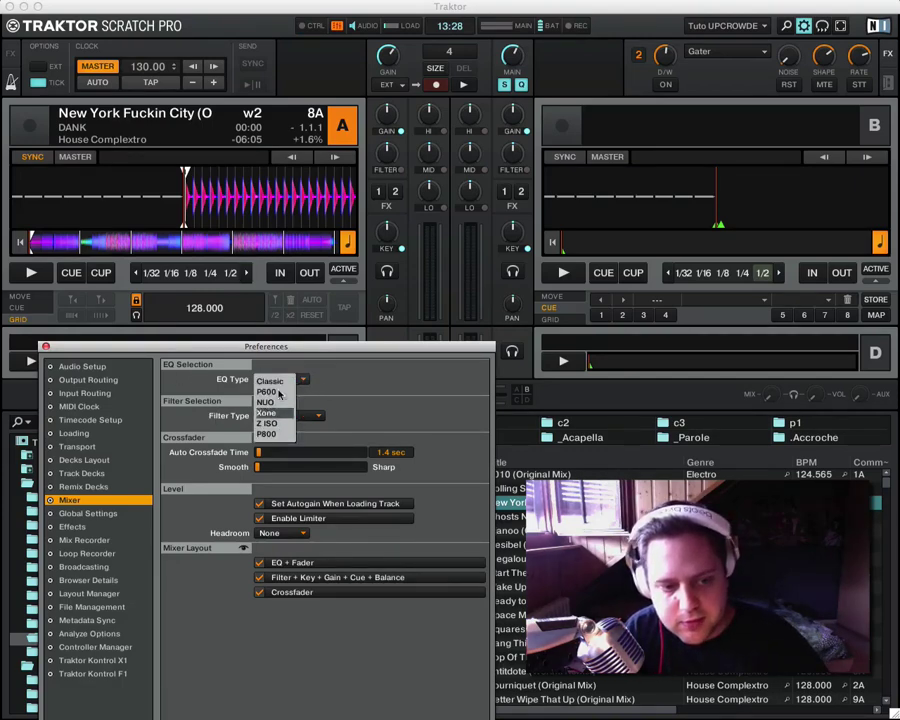
pyautogui.click(373, 395)
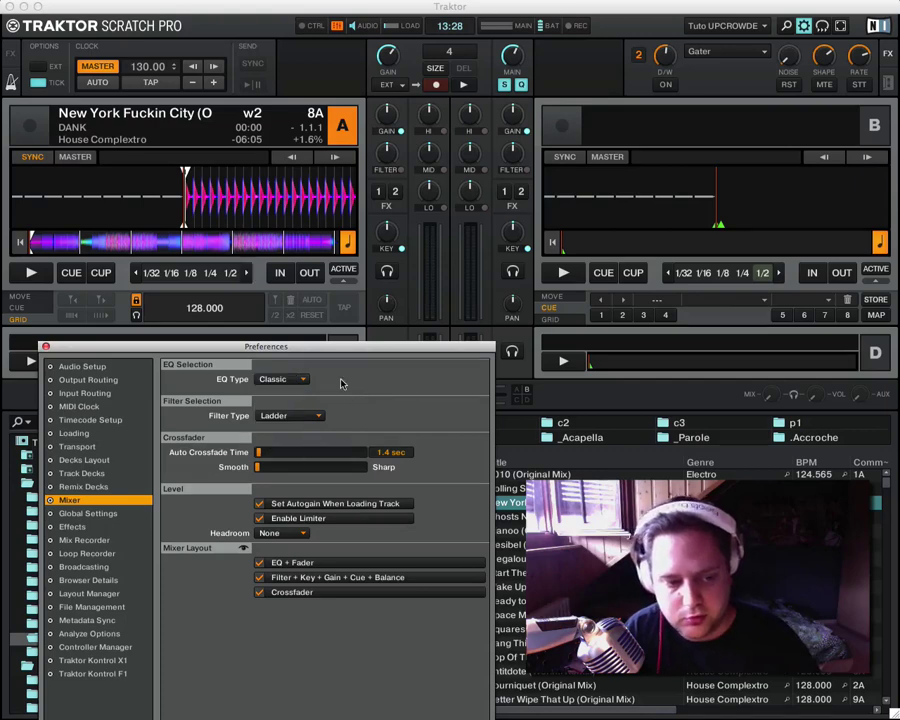
# Lower deck A's HI, MID and LO equalizer knobs to about -25% and reset all three to 0%
pyautogui.moveTo(428, 114); pyautogui.dragTo(433, 173)
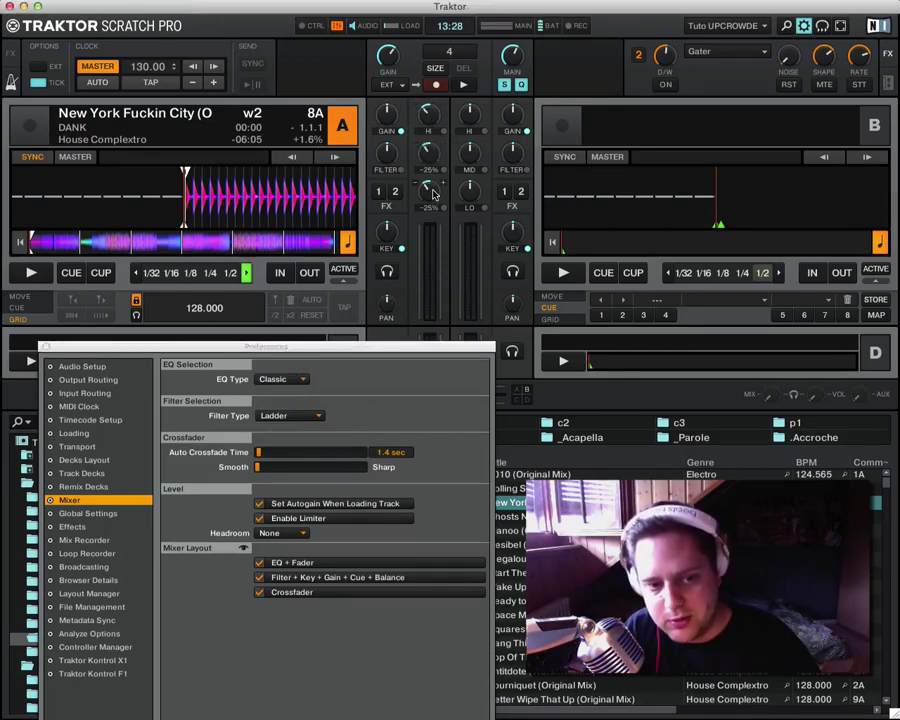
pyautogui.doubleClick(432, 158)
pyautogui.doubleClick(431, 112)
pyautogui.doubleClick(433, 197)
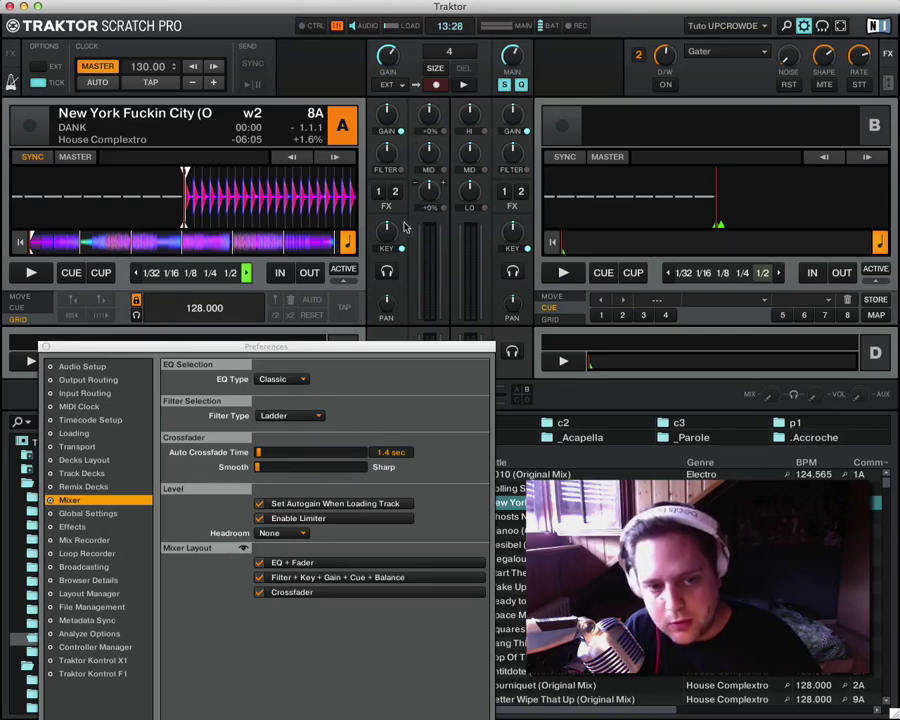
# Review the EQ type options again, keeping Classic selected
pyautogui.click(290, 380)
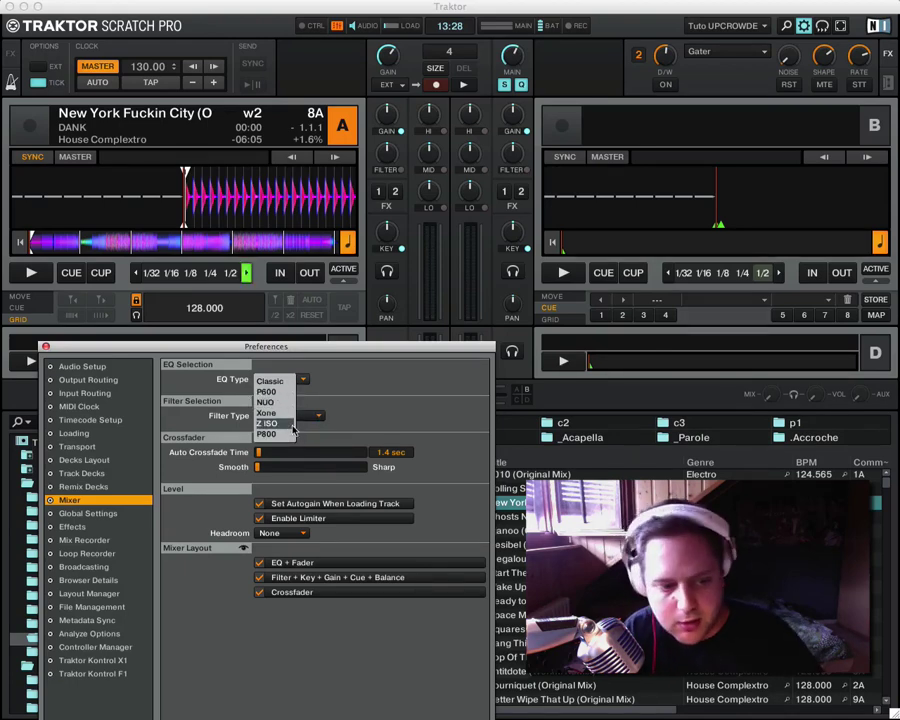
pyautogui.click(412, 388)
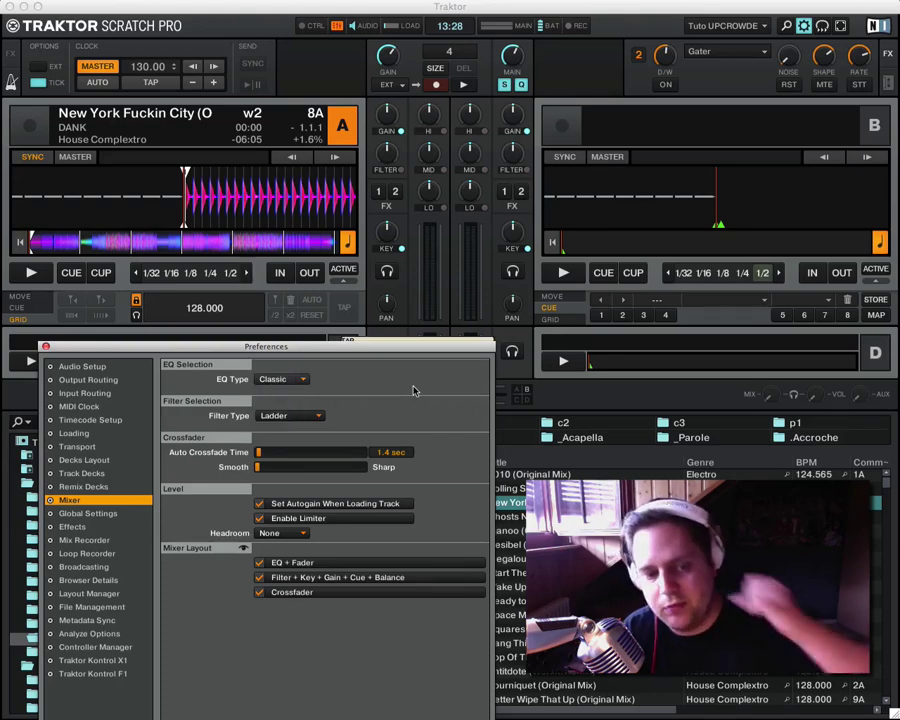
pyautogui.click(300, 380)
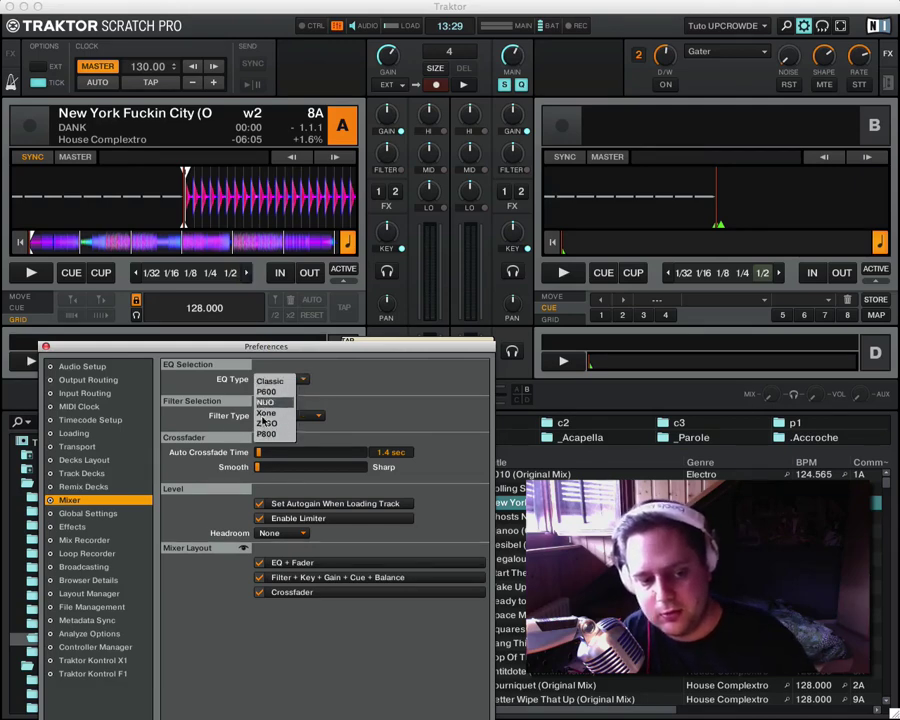
pyautogui.click(389, 400)
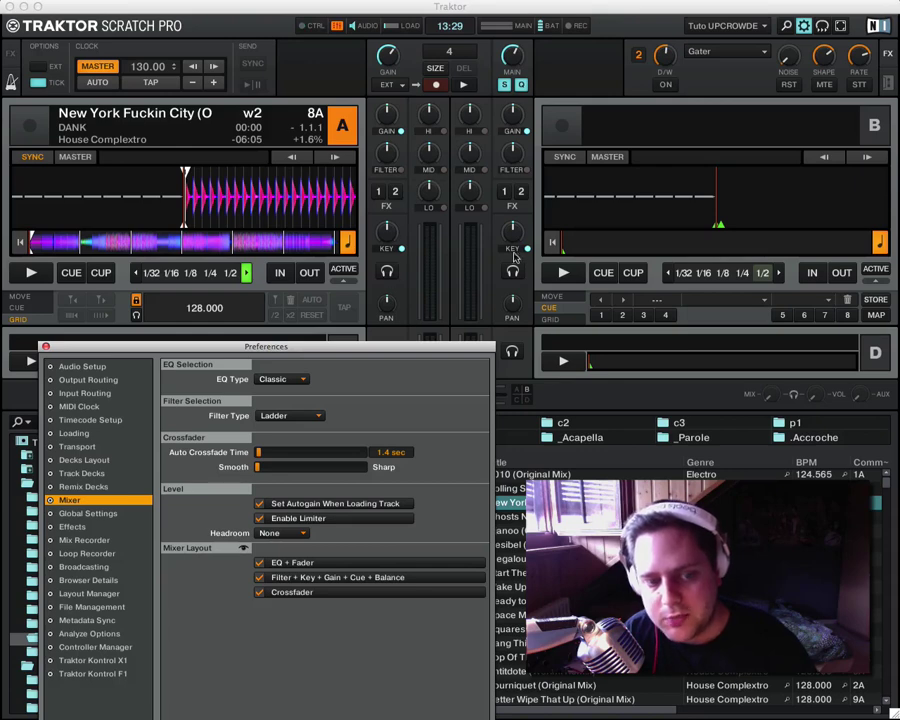
# Open the Output Routing preferences and set the mixing mode to Internal
pyautogui.moveTo(458, 352); pyautogui.dragTo(462, 414)
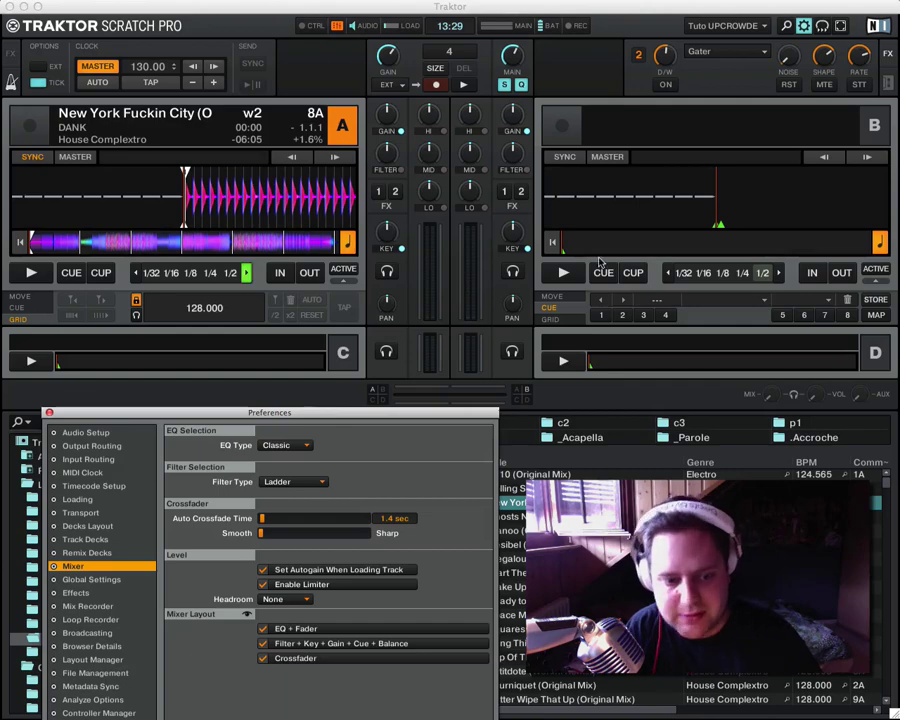
pyautogui.moveTo(430, 412); pyautogui.dragTo(419, 315)
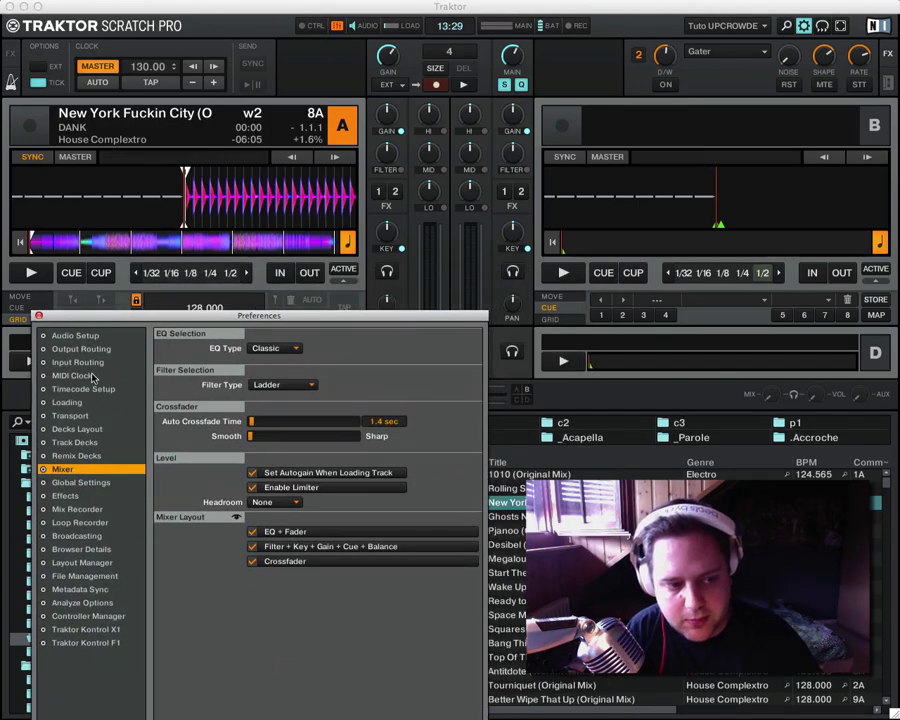
pyautogui.click(85, 349)
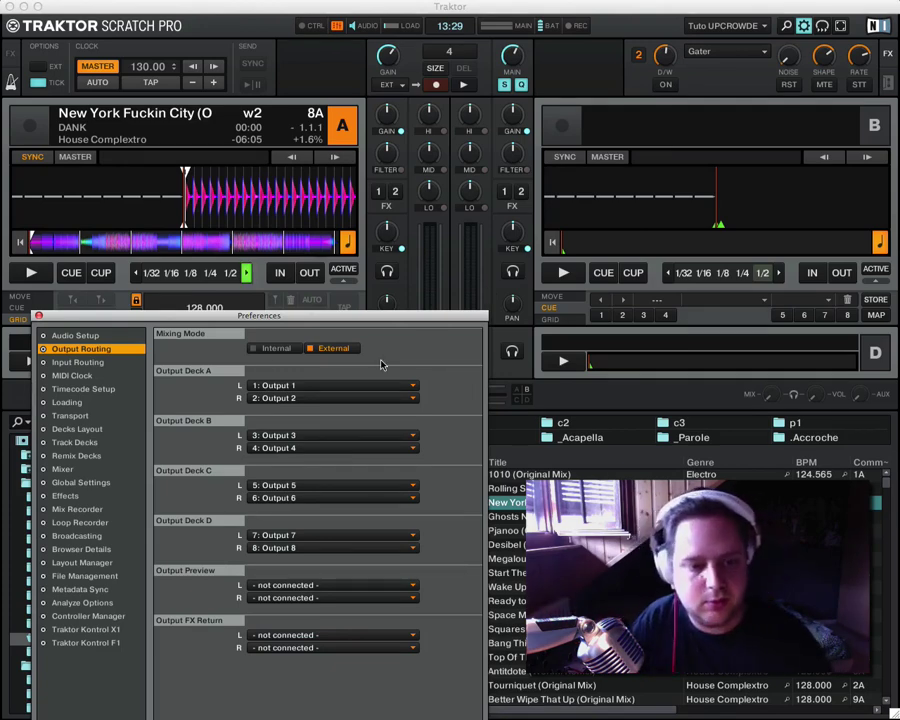
pyautogui.click(284, 350)
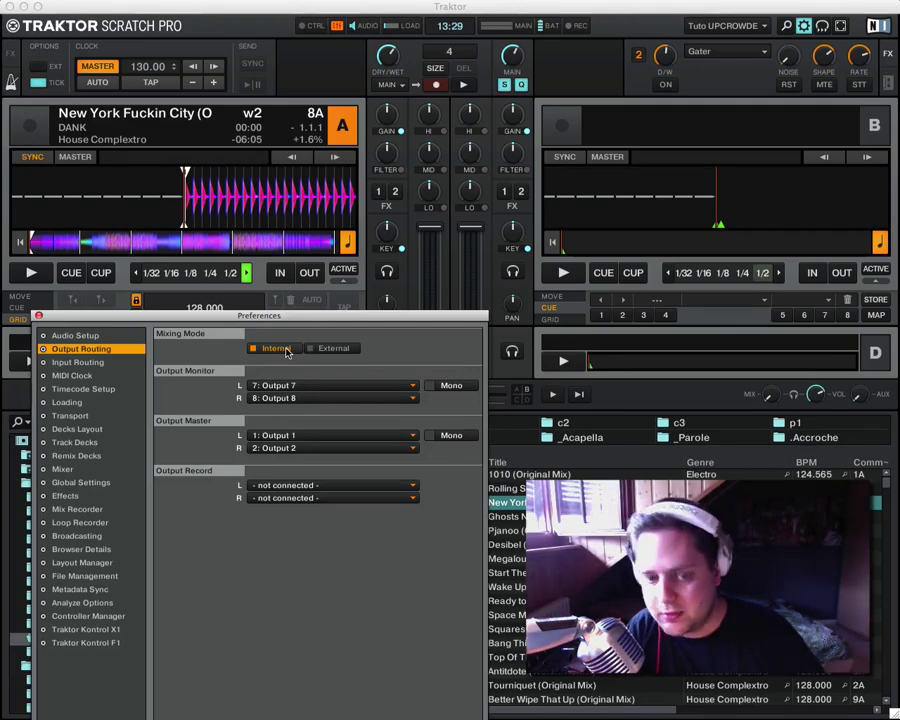
# Return to the Mixer preferences and examine the available filter types, keeping Ladder selected
pyautogui.moveTo(401, 319); pyautogui.dragTo(265, 297)
pyautogui.click(213, 568)
pyautogui.click(200, 554)
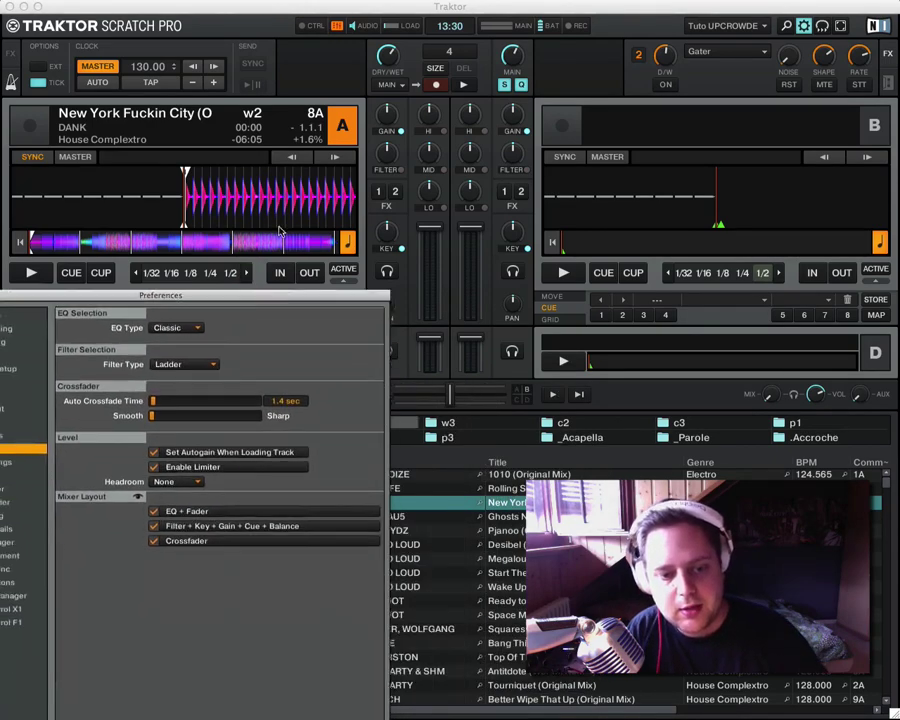
pyautogui.moveTo(281, 232); pyautogui.dragTo(283, 129)
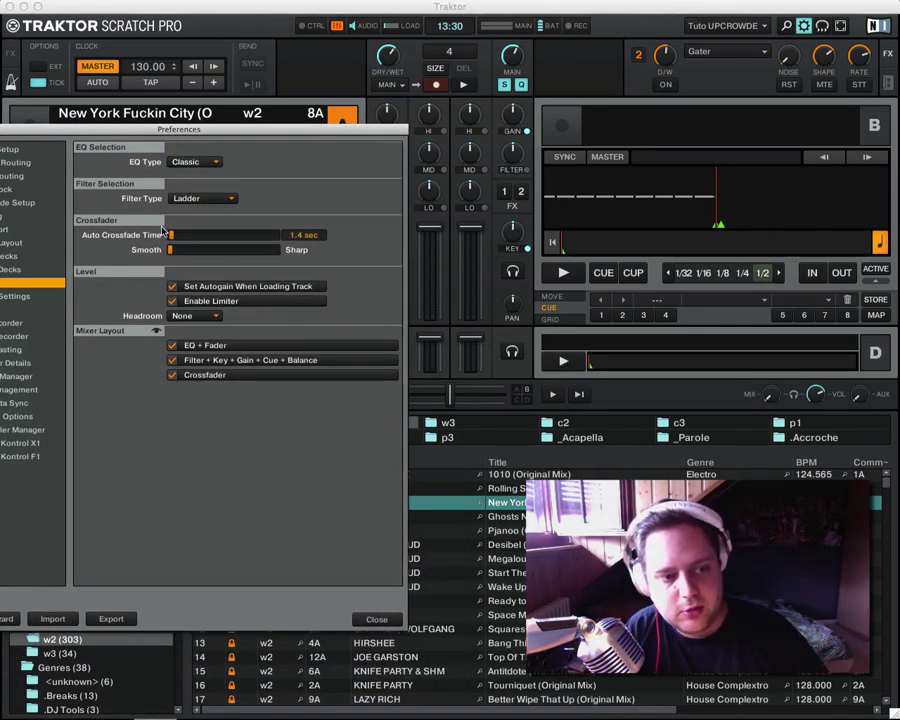
pyautogui.click(226, 199)
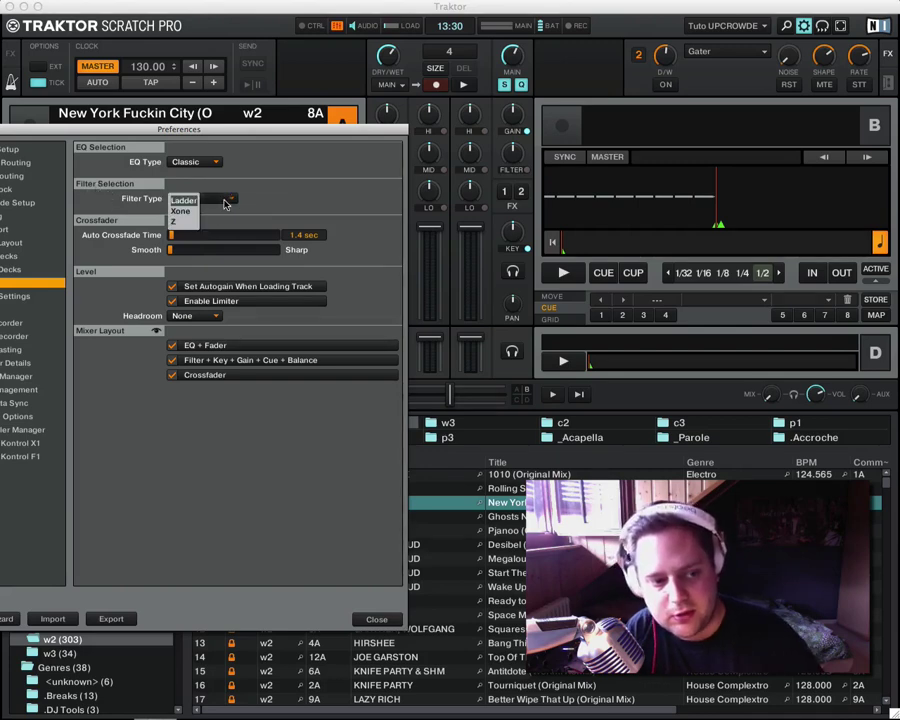
pyautogui.click(196, 201)
pyautogui.click(185, 202)
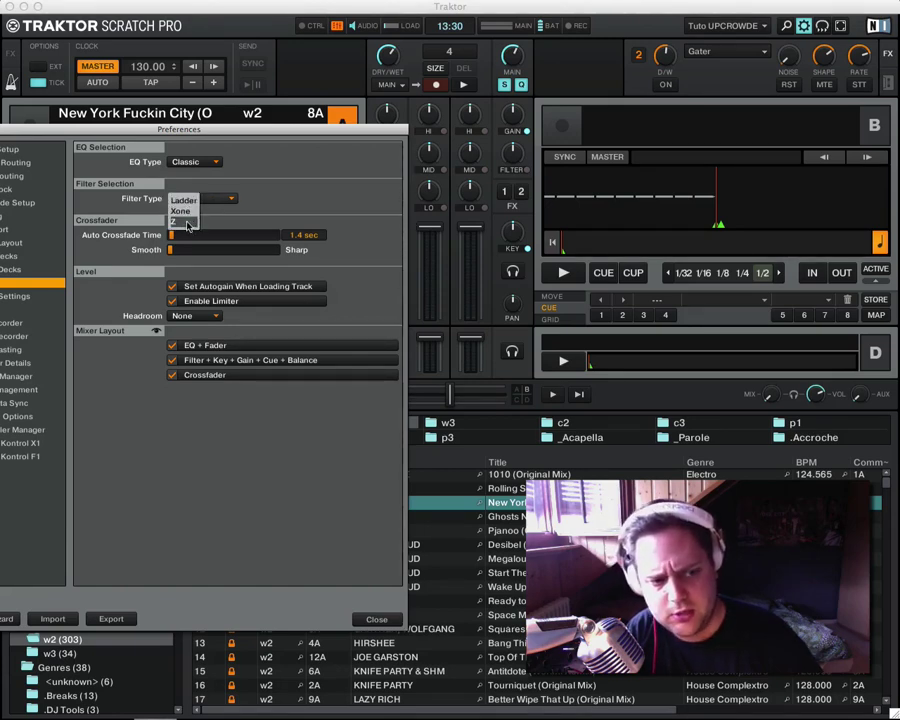
pyautogui.click(301, 191)
# Play the track on deck A with its filter enabled, sweeping the filter knob up to about +79% and down to about -82%
pyautogui.moveTo(392, 139); pyautogui.dragTo(680, 404)
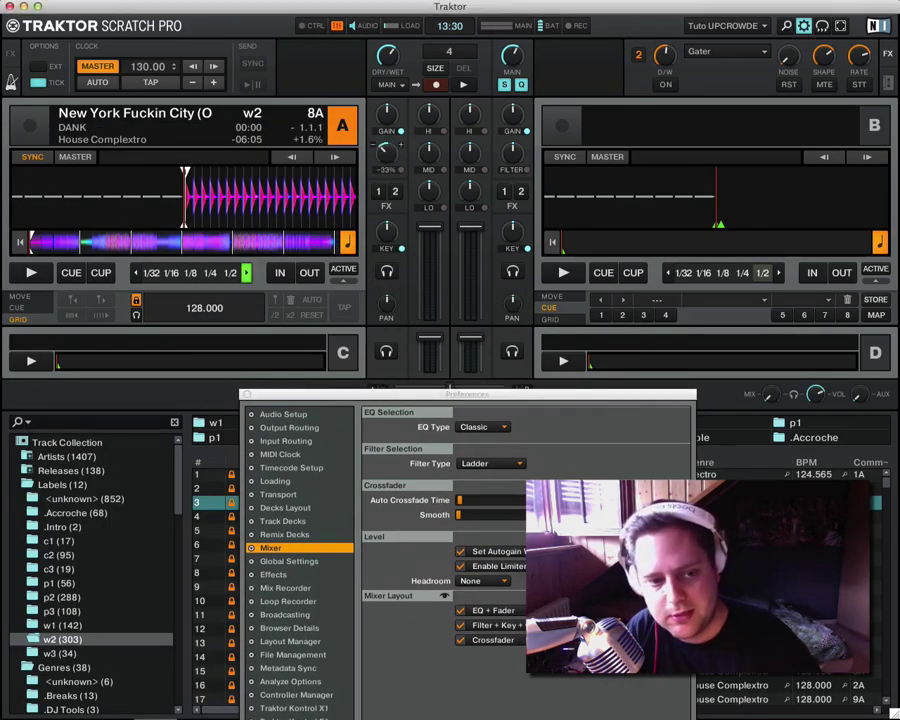
pyautogui.moveTo(388, 161); pyautogui.dragTo(388, 140)
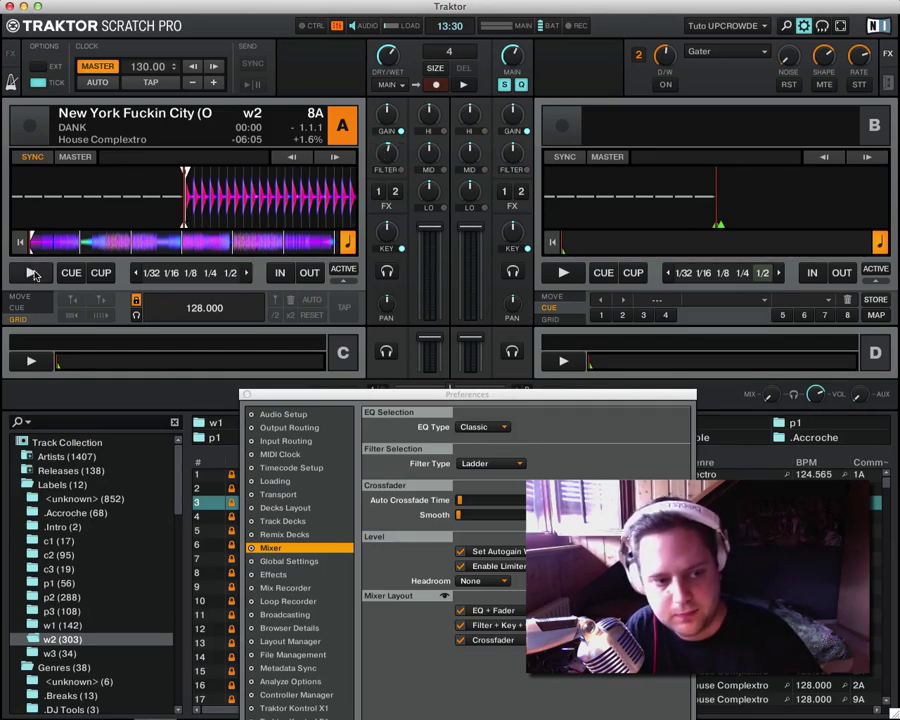
pyautogui.click(30, 274)
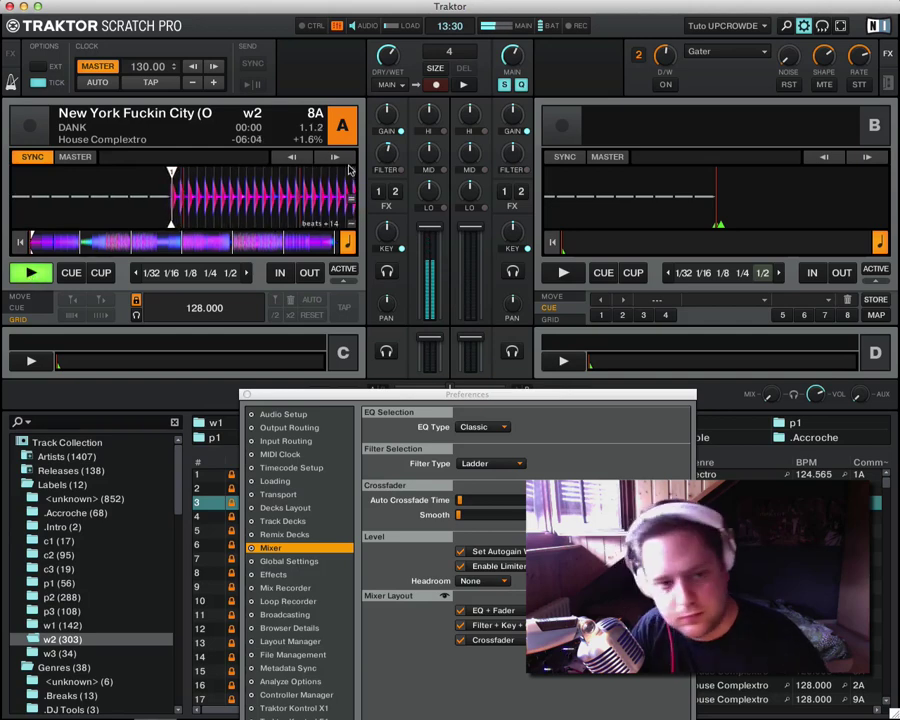
pyautogui.click(401, 170)
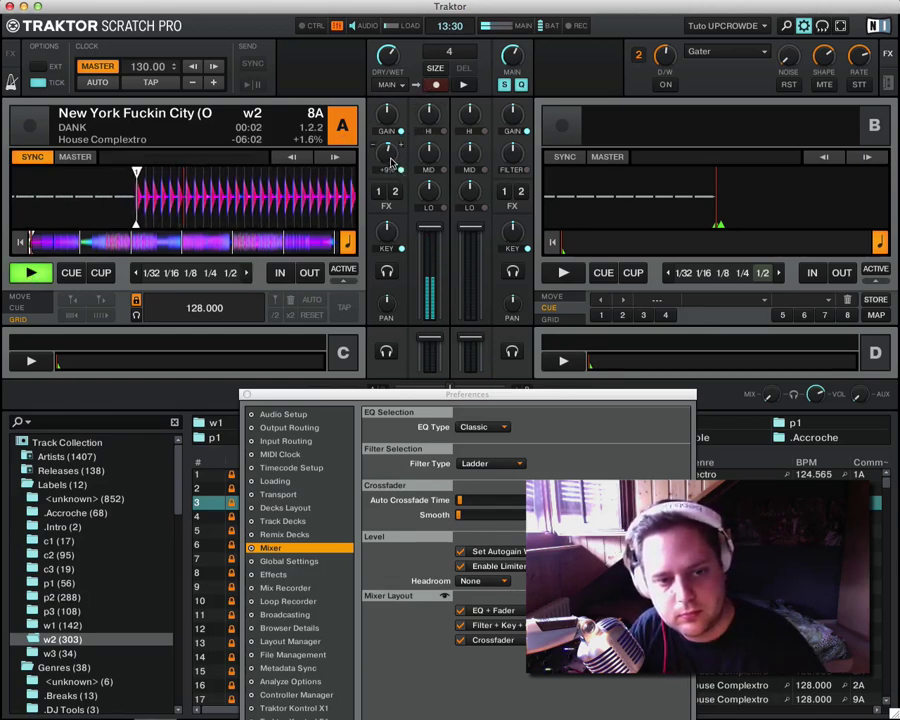
pyautogui.moveTo(389, 158); pyautogui.dragTo(389, 104)
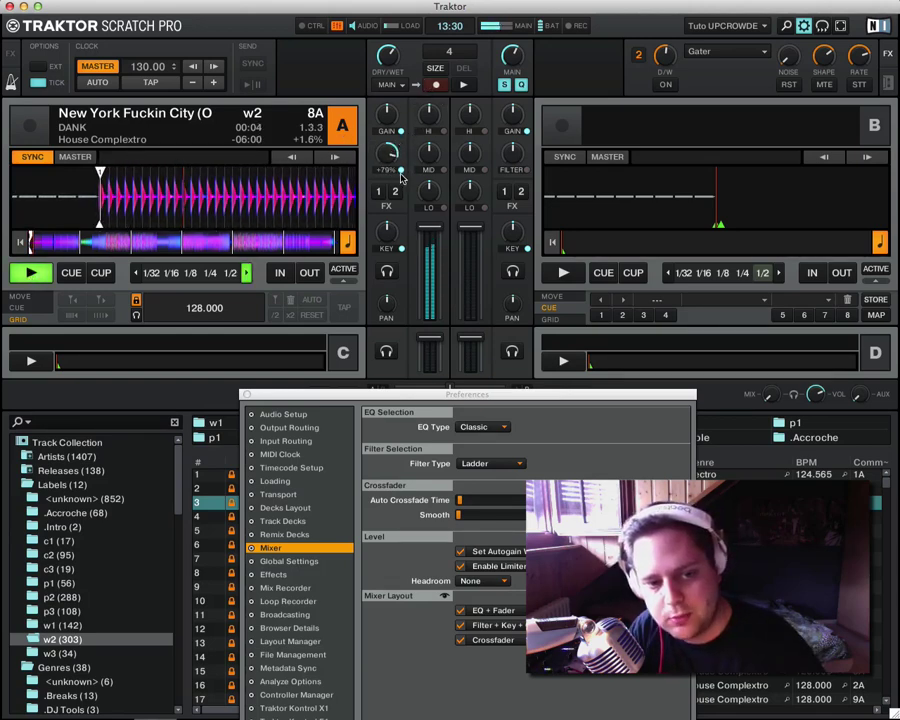
pyautogui.moveTo(390, 160); pyautogui.dragTo(306, 187)
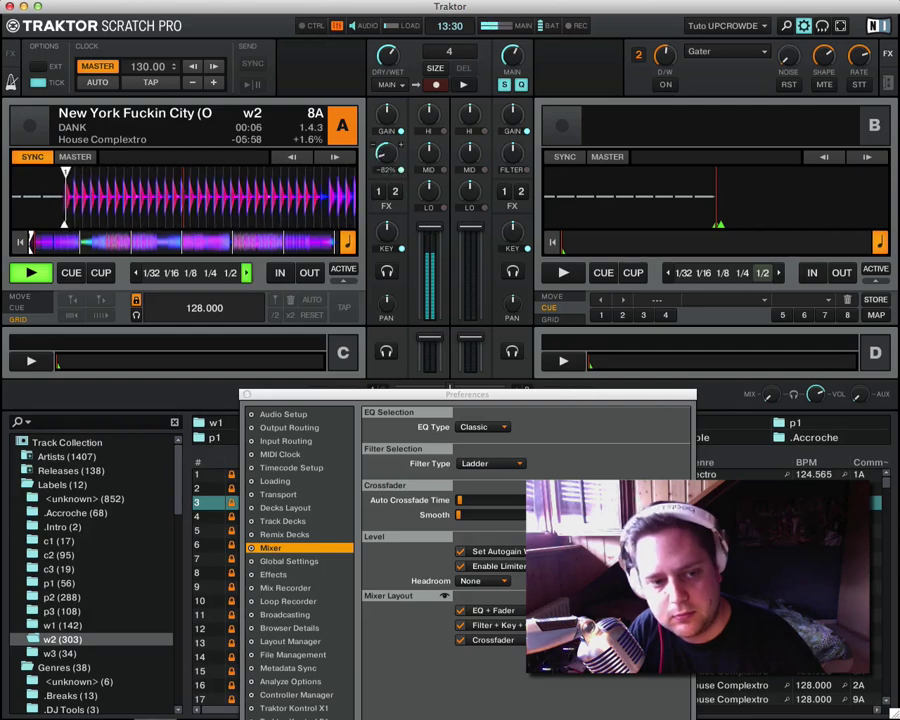
# Return deck A to its cue point, move the Preferences window off the webcam area and review the filter types, keeping Ladder
pyautogui.click(70, 271)
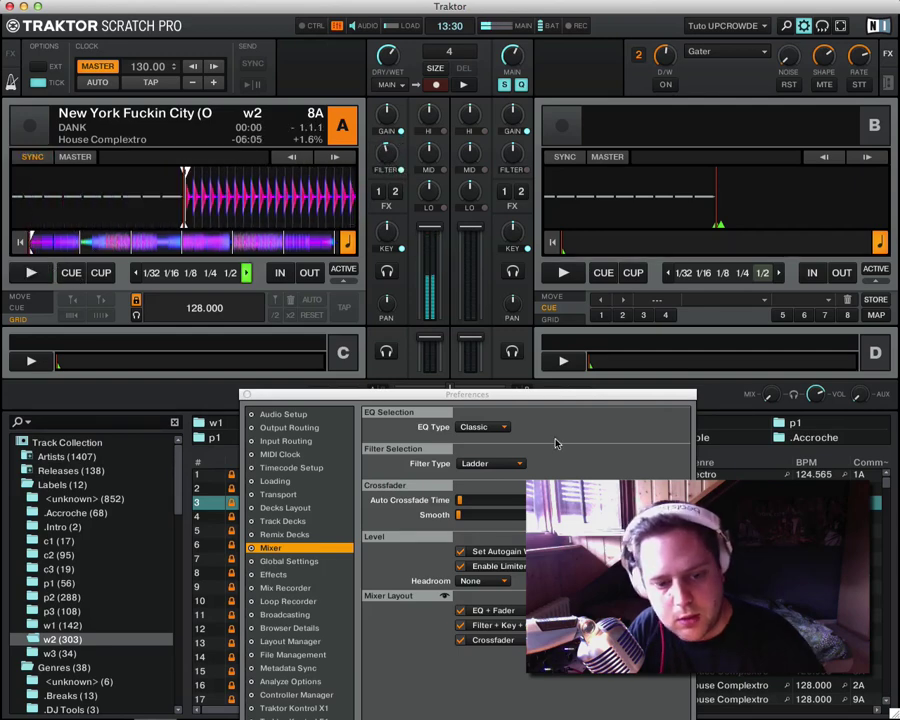
pyautogui.moveTo(577, 398); pyautogui.dragTo(459, 333)
pyautogui.click(393, 398)
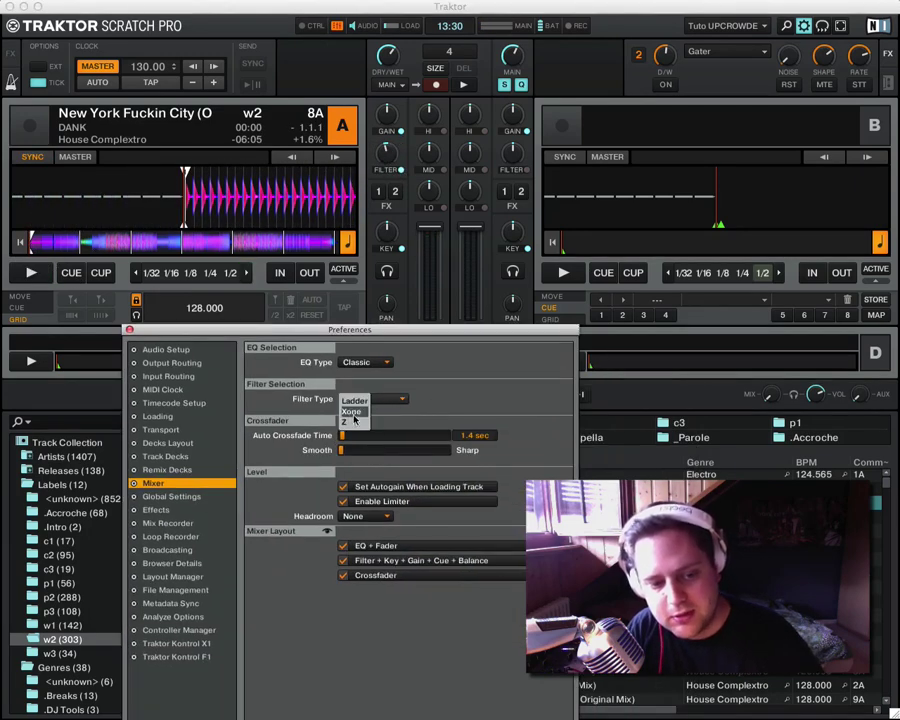
pyautogui.click(381, 400)
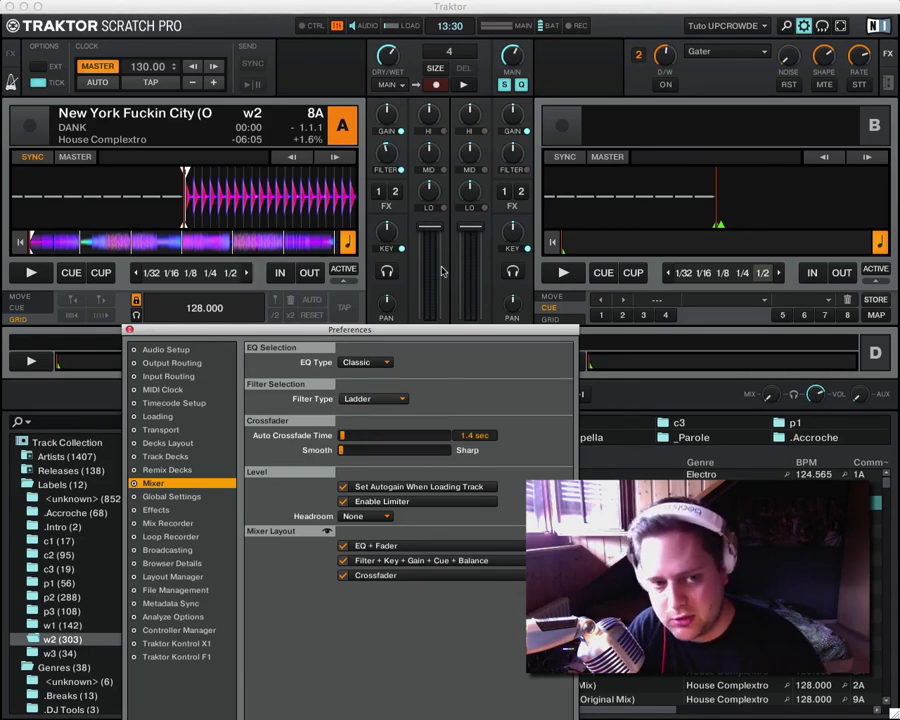
# Play deck A with its HI raised and its MID and LO cut, reset the EQ knobs and stop at the cue point
pyautogui.moveTo(389, 152); pyautogui.dragTo(430, 204)
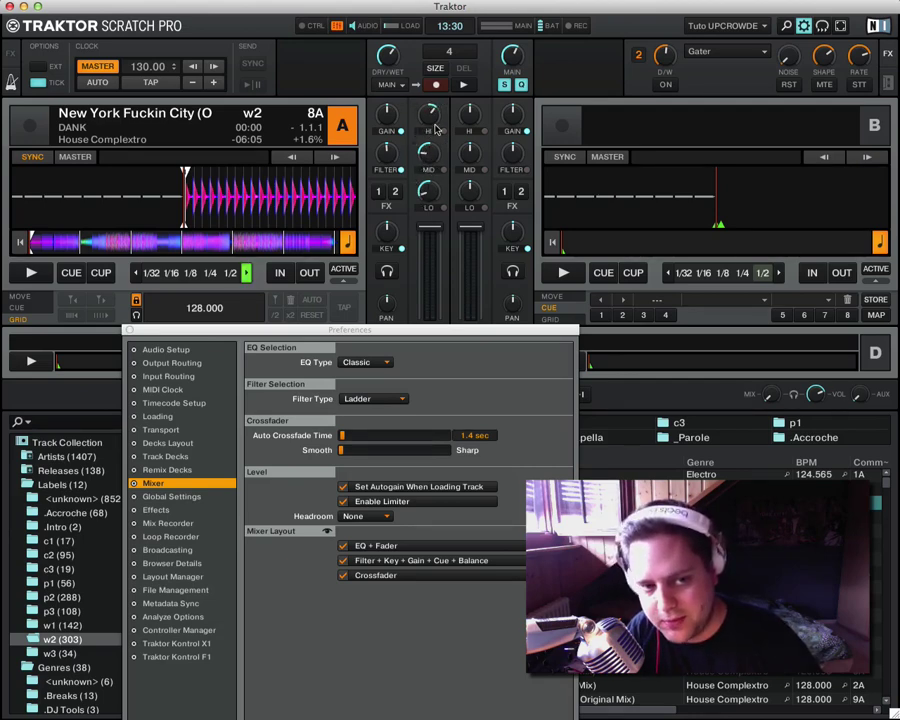
pyautogui.click(30, 272)
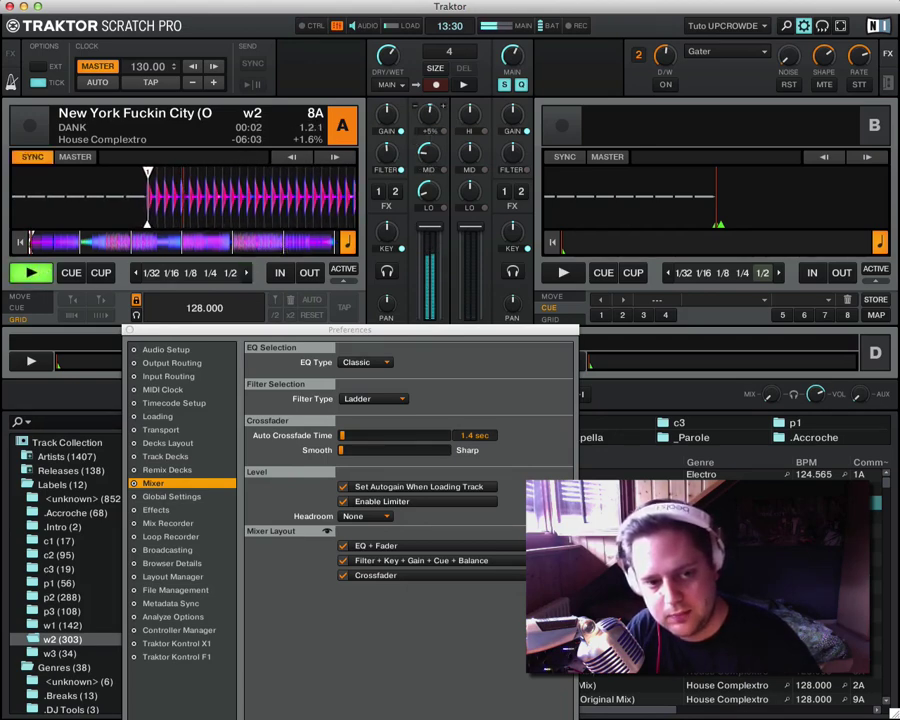
pyautogui.doubleClick(424, 160)
pyautogui.doubleClick(425, 194)
pyautogui.click(71, 272)
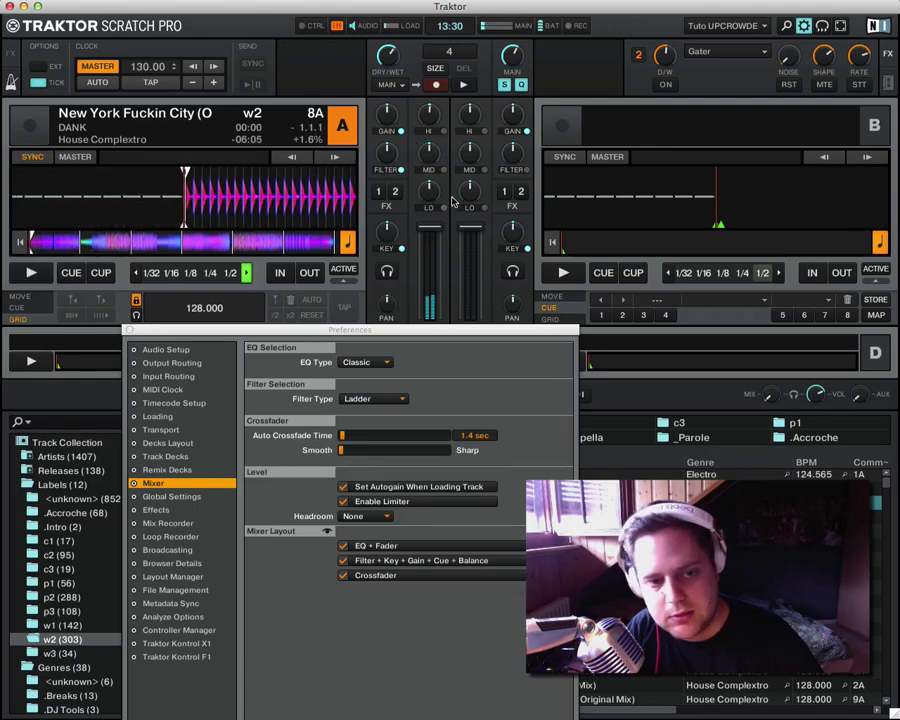
# Play deck A with the Ladder filter at about +37%, +71% and -39%, and reset the filter knob to the centre
pyautogui.moveTo(395, 155)
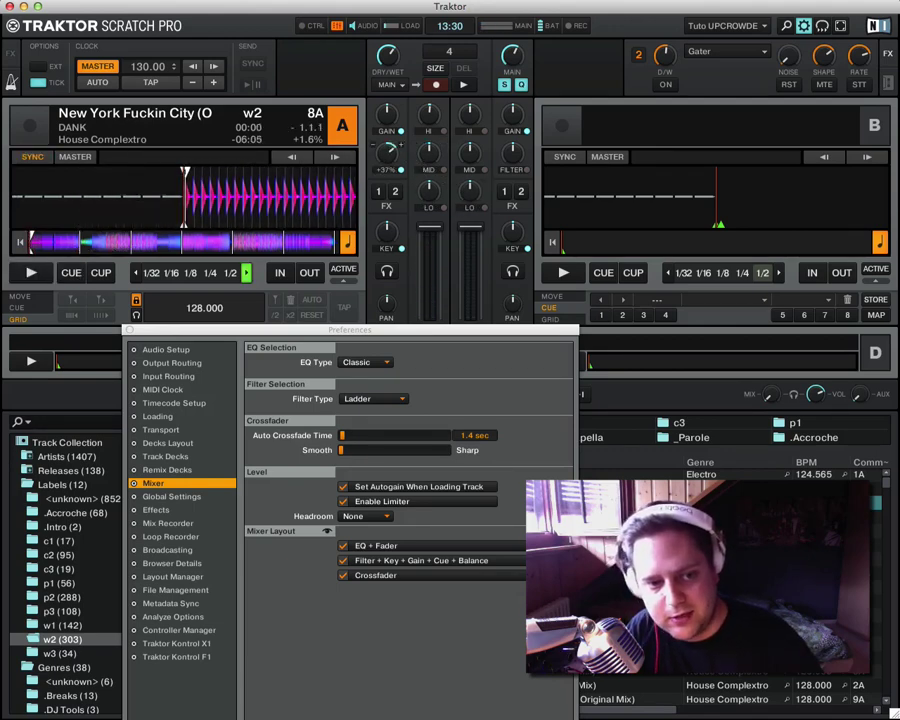
pyautogui.click(31, 272)
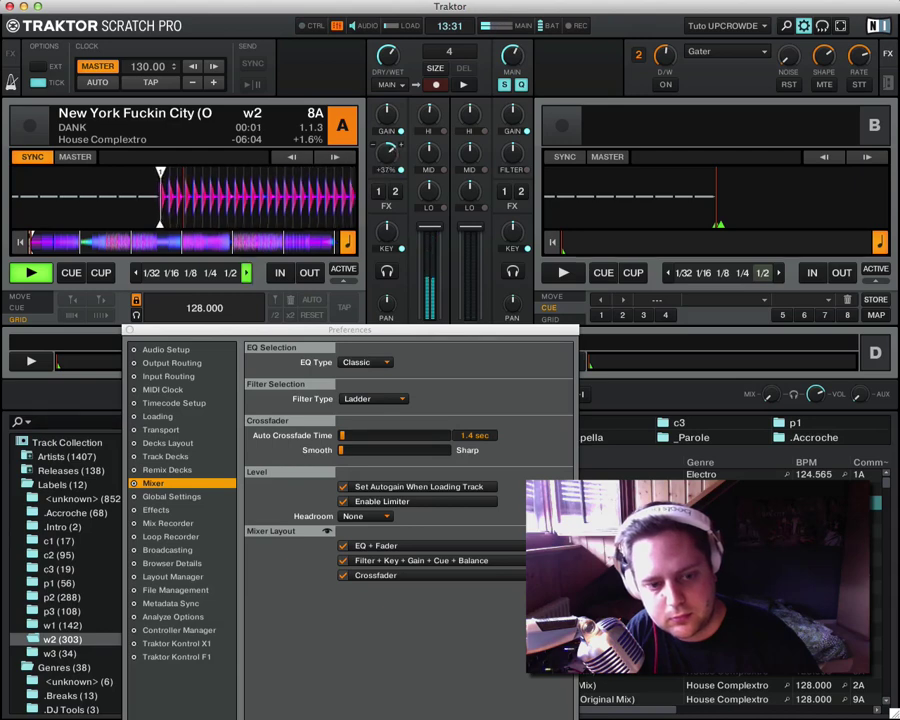
pyautogui.click(72, 273)
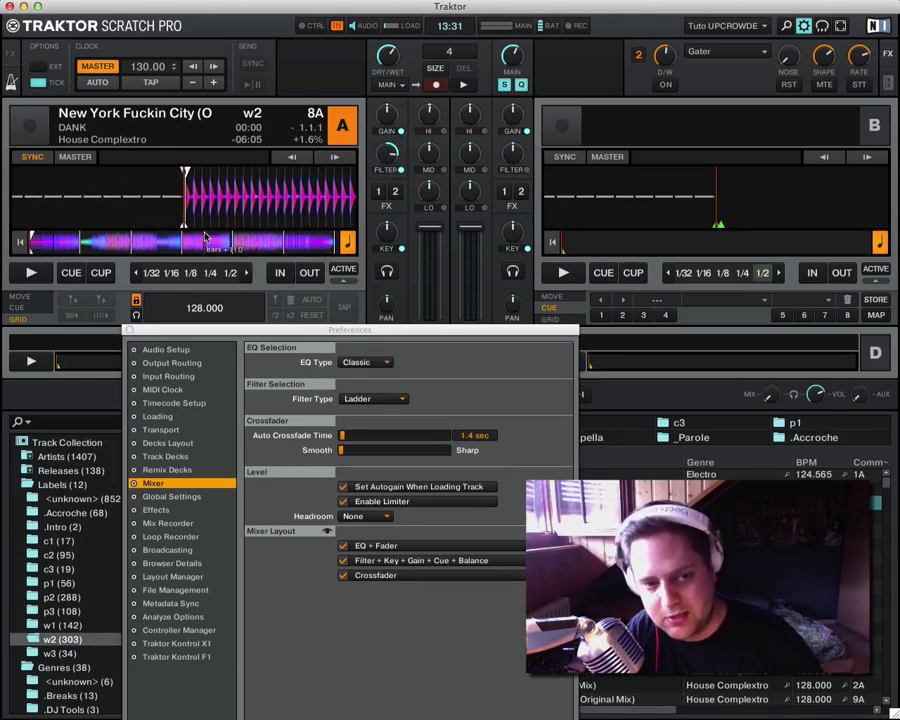
pyautogui.click(31, 272)
pyautogui.moveTo(395, 155)
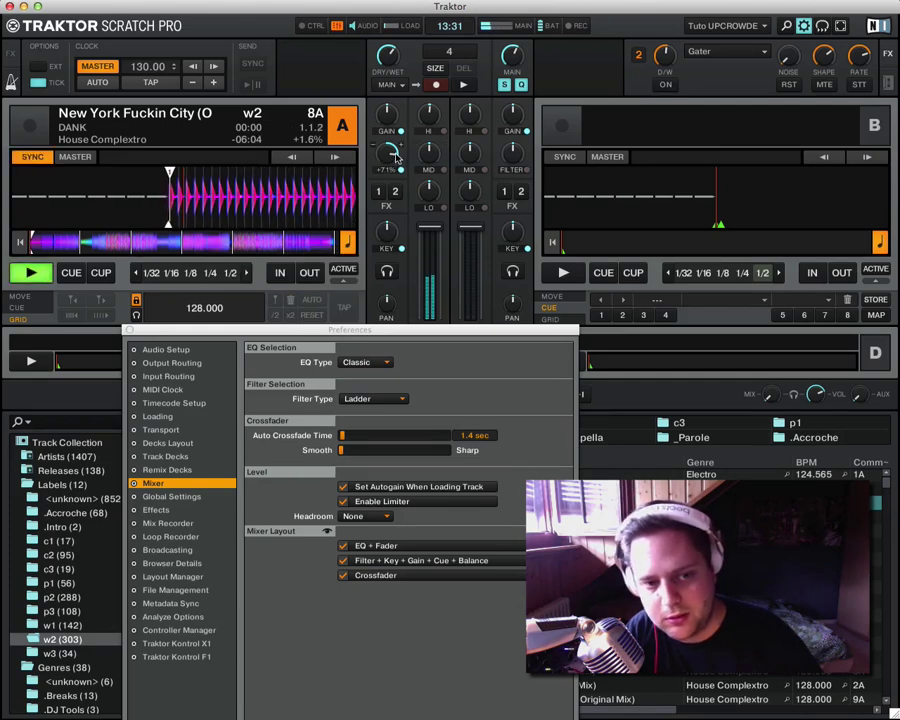
pyautogui.moveTo(396, 157); pyautogui.dragTo(396, 222)
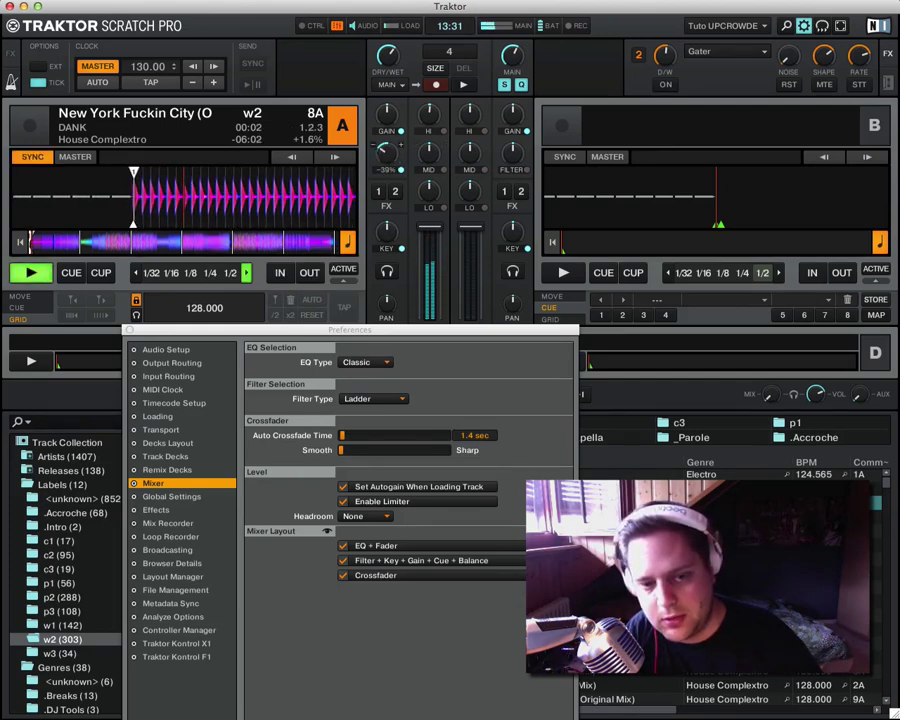
pyautogui.click(70, 273)
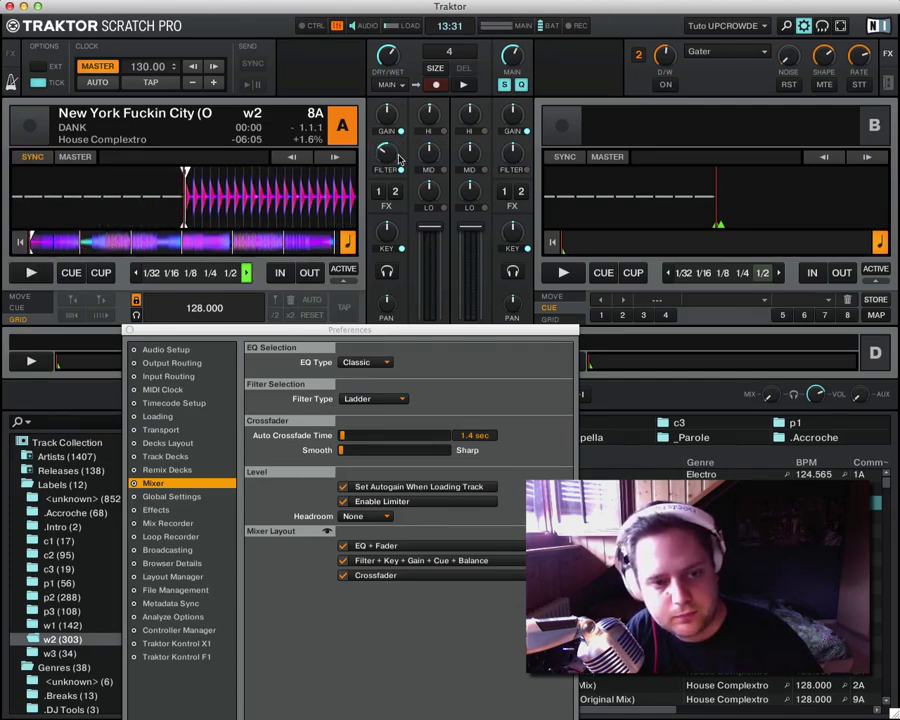
pyautogui.doubleClick(396, 157)
# Play deck A with HI, MID and LO all lowered, stop at the cue point and reset the EQ knobs
pyautogui.moveTo(429, 122); pyautogui.dragTo(429, 195)
pyautogui.click(31, 272)
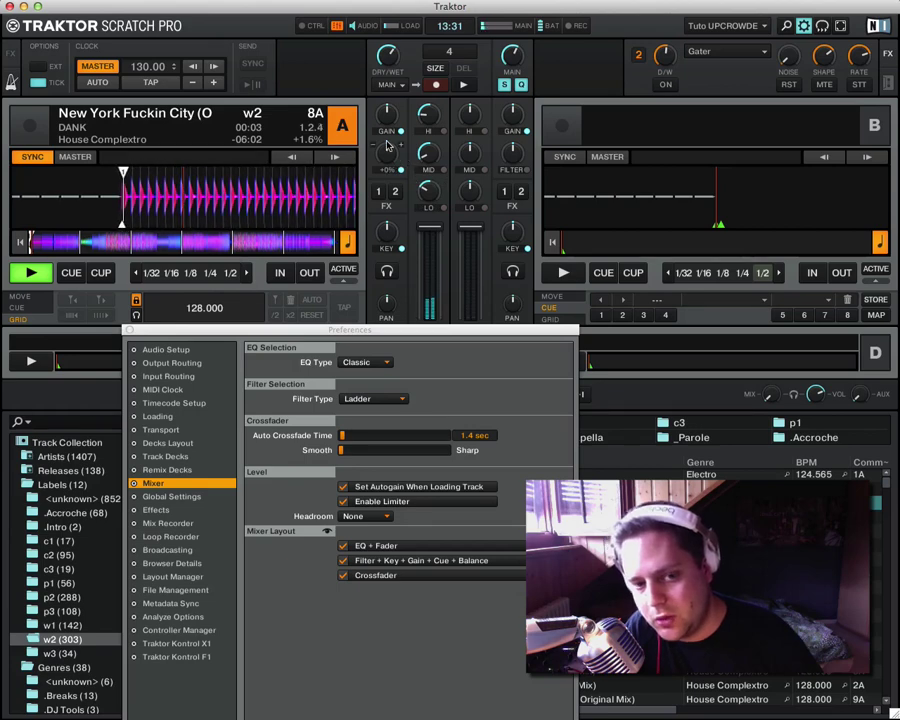
pyautogui.click(78, 271)
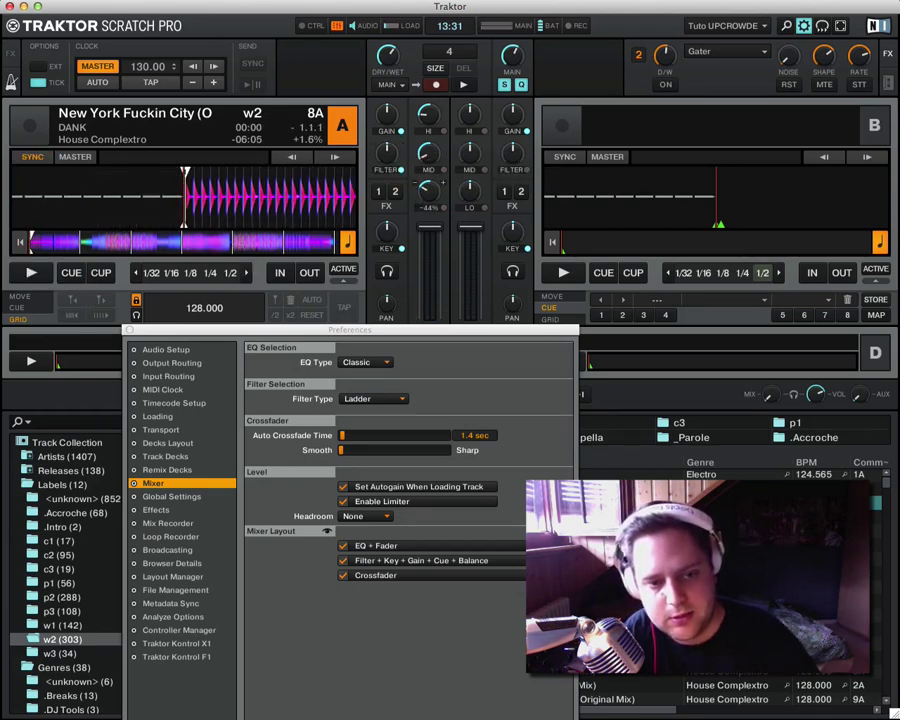
pyautogui.doubleClick(433, 153)
pyautogui.doubleClick(433, 124)
pyautogui.doubleClick(391, 155)
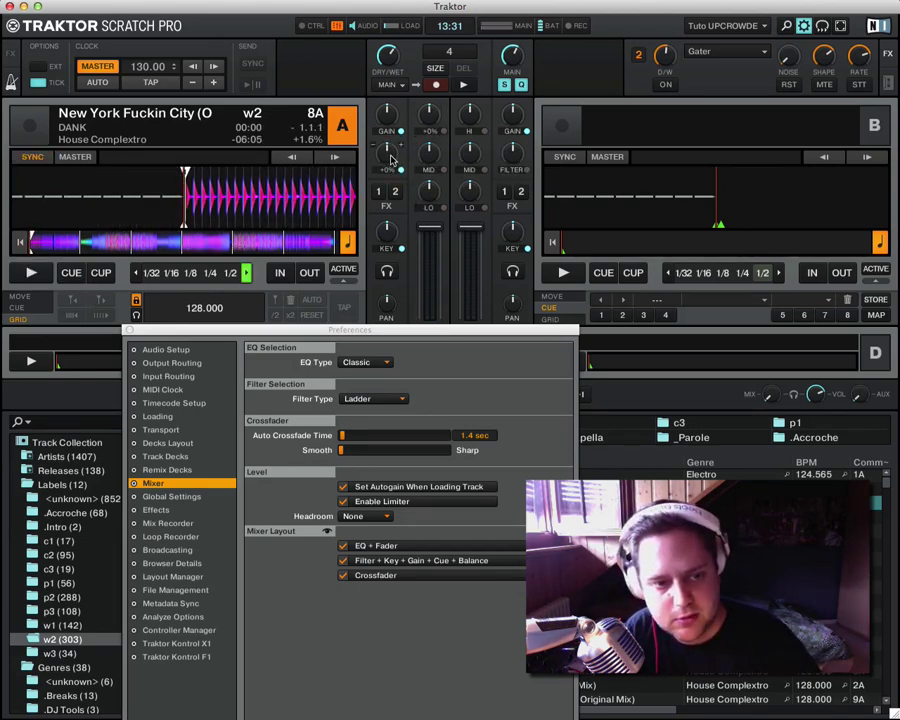
# Set the filter type to Xone and play deck A while turning its filter up to +100%
pyautogui.click(392, 399)
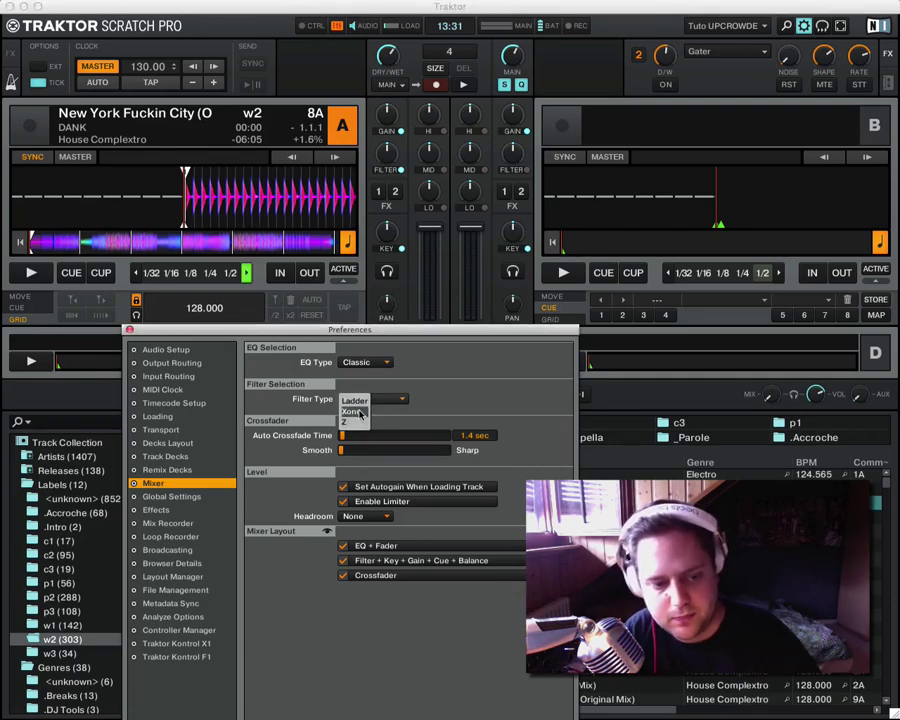
pyautogui.click(356, 411)
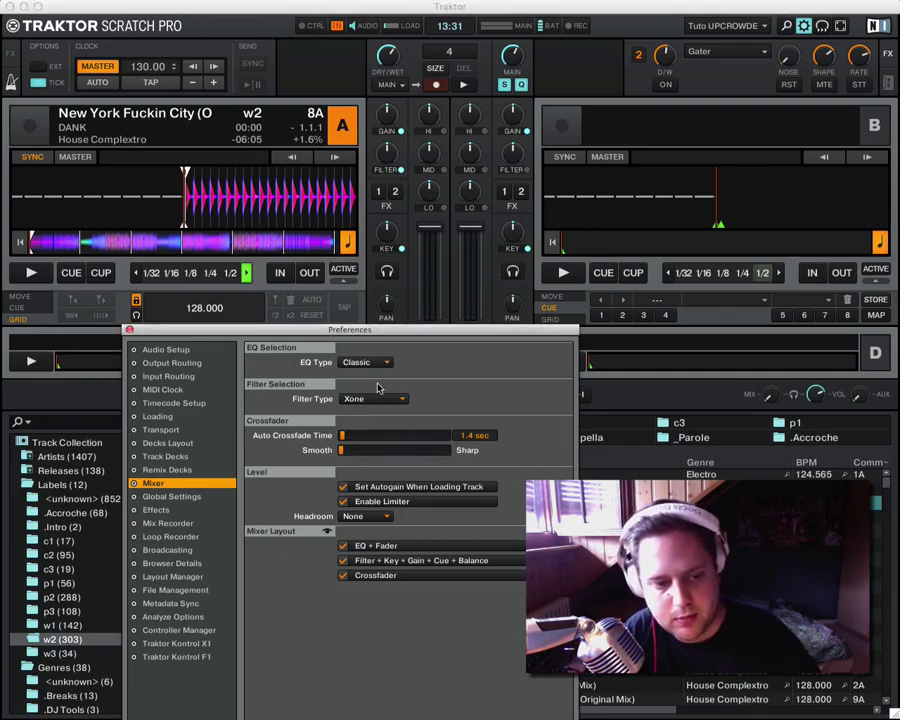
pyautogui.click(28, 270)
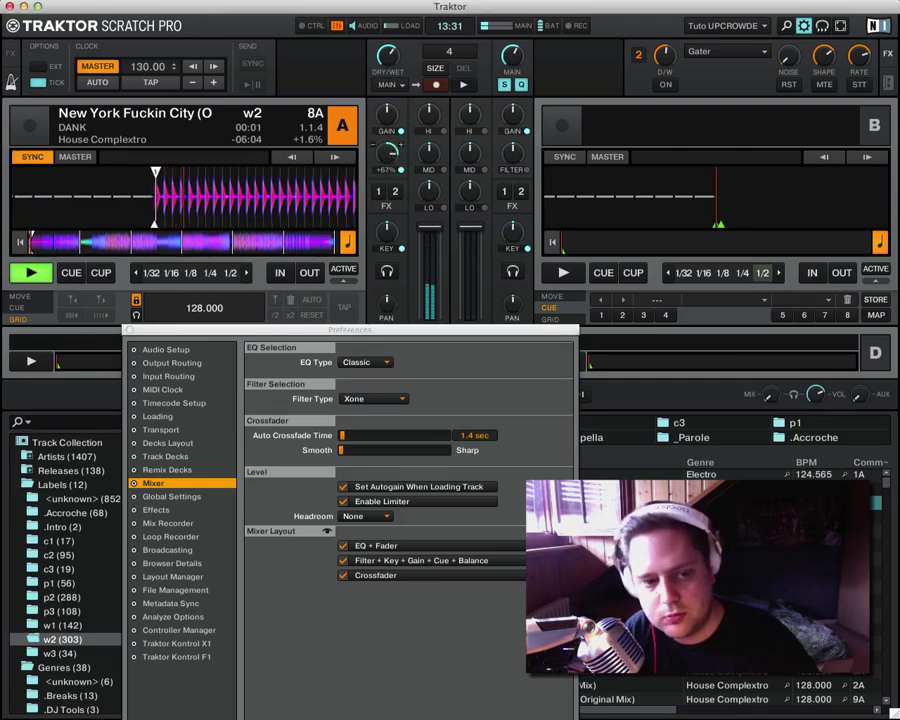
pyautogui.moveTo(388, 153); pyautogui.dragTo(388, 122)
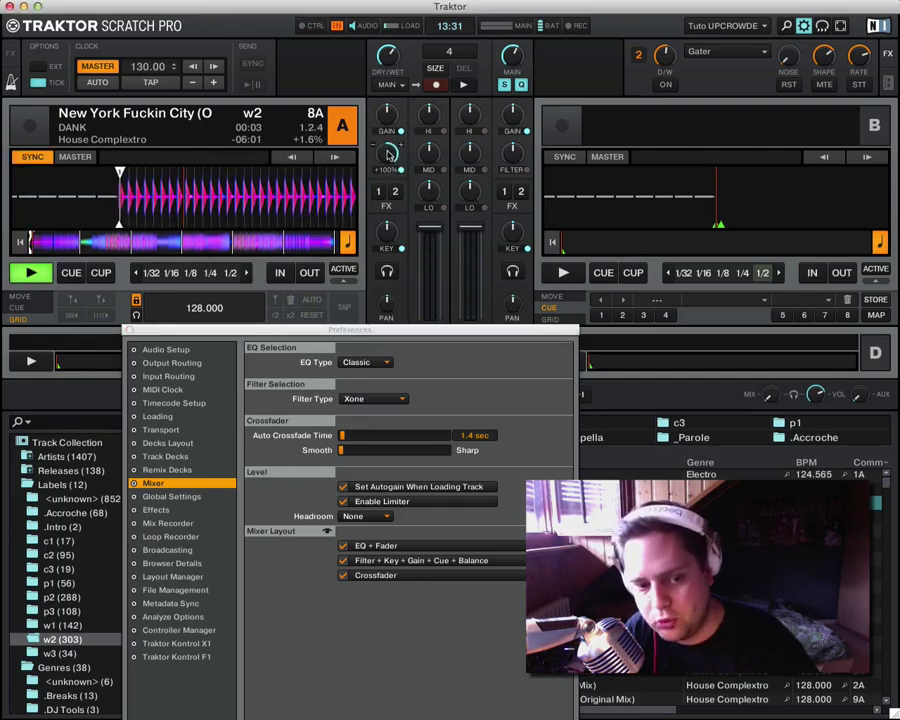
# Switch the filter type to Ladder and sweep deck A's filter from +100% down to about -35%
pyautogui.click(384, 399)
pyautogui.click(360, 400)
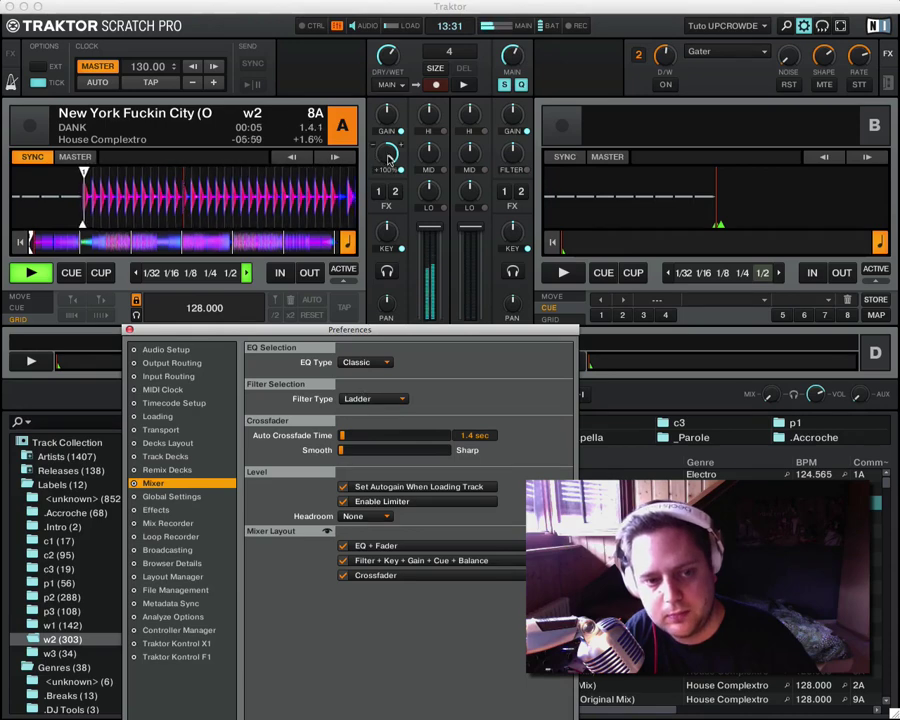
pyautogui.moveTo(390, 158); pyautogui.dragTo(390, 200)
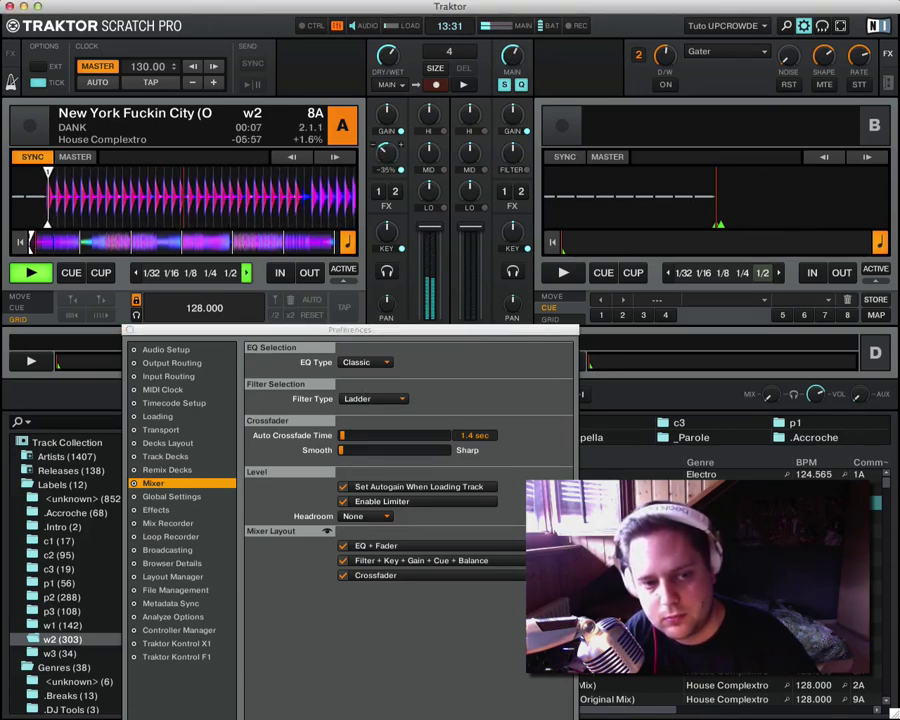
# Set the filter type to Z and sweep deck A's filter fully up to +100% and down to -100%
pyautogui.click(384, 399)
pyautogui.click(363, 396)
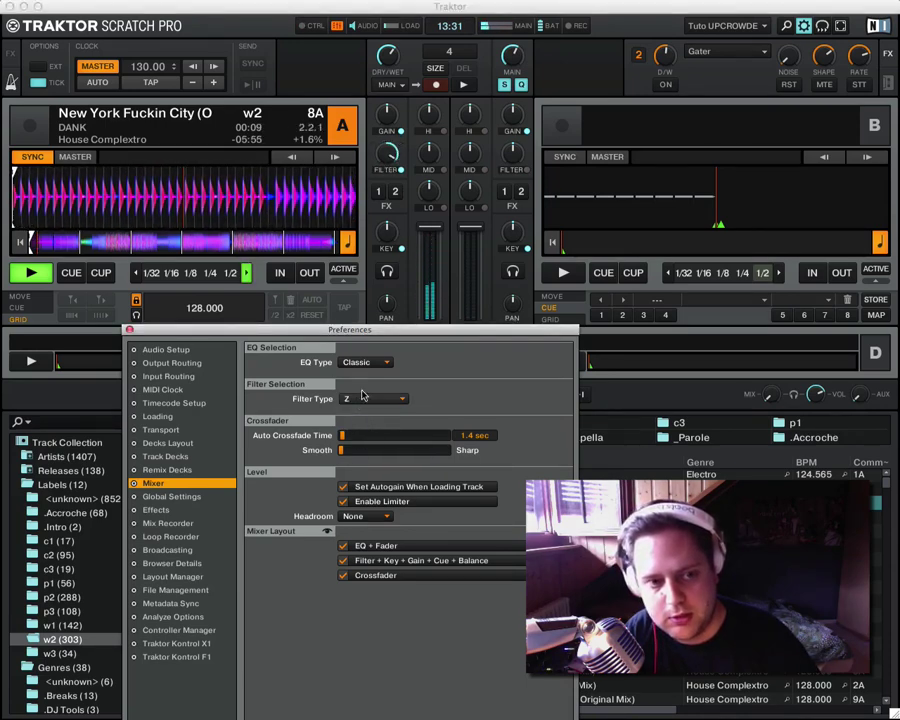
pyautogui.moveTo(390, 150); pyautogui.dragTo(401, 143)
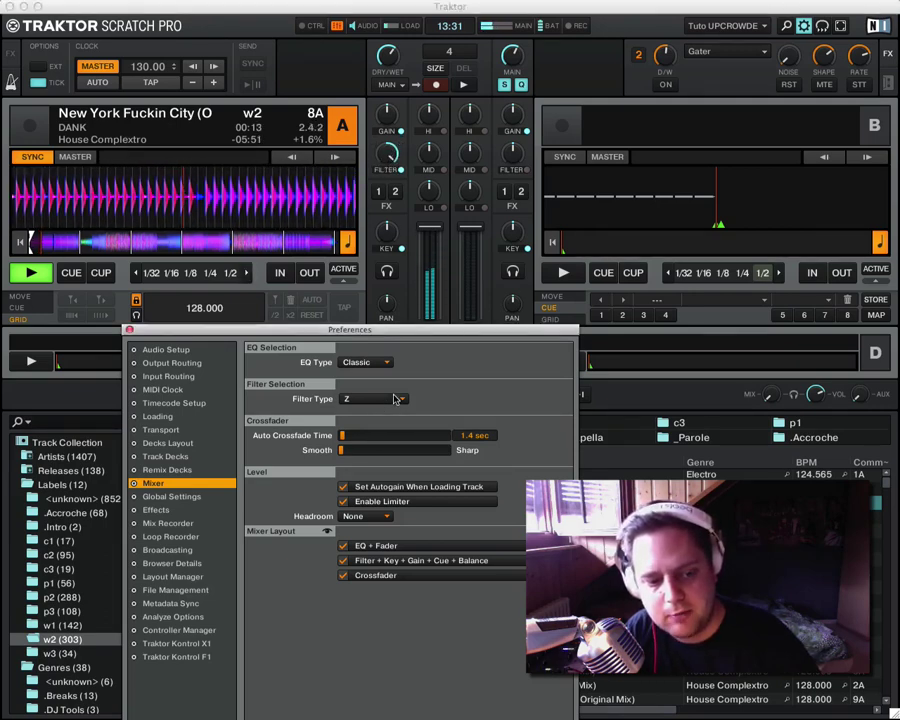
pyautogui.click(372, 402)
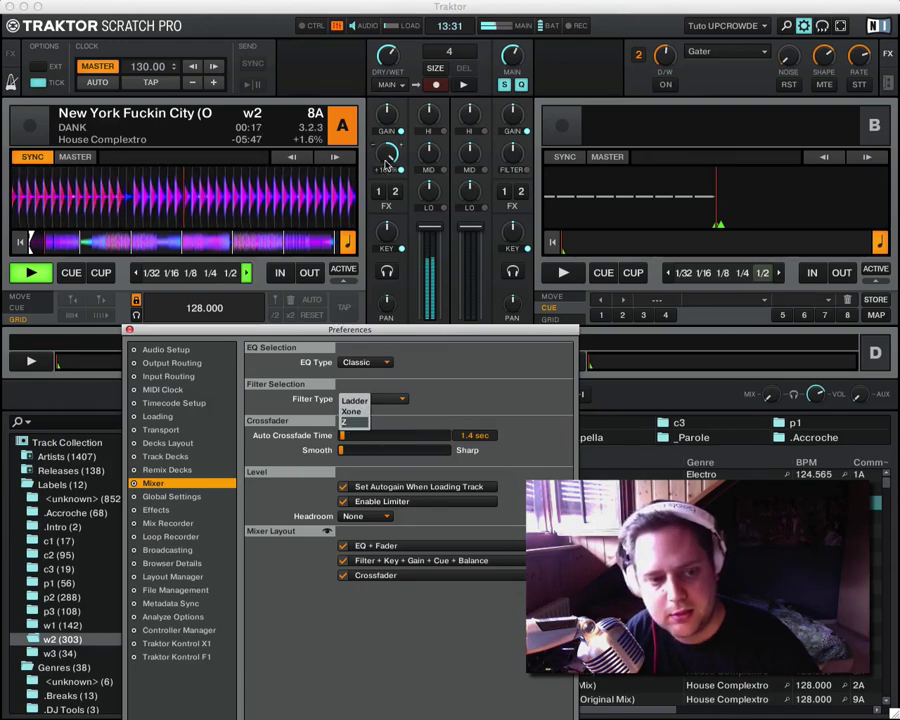
pyautogui.moveTo(385, 163); pyautogui.dragTo(385, 115)
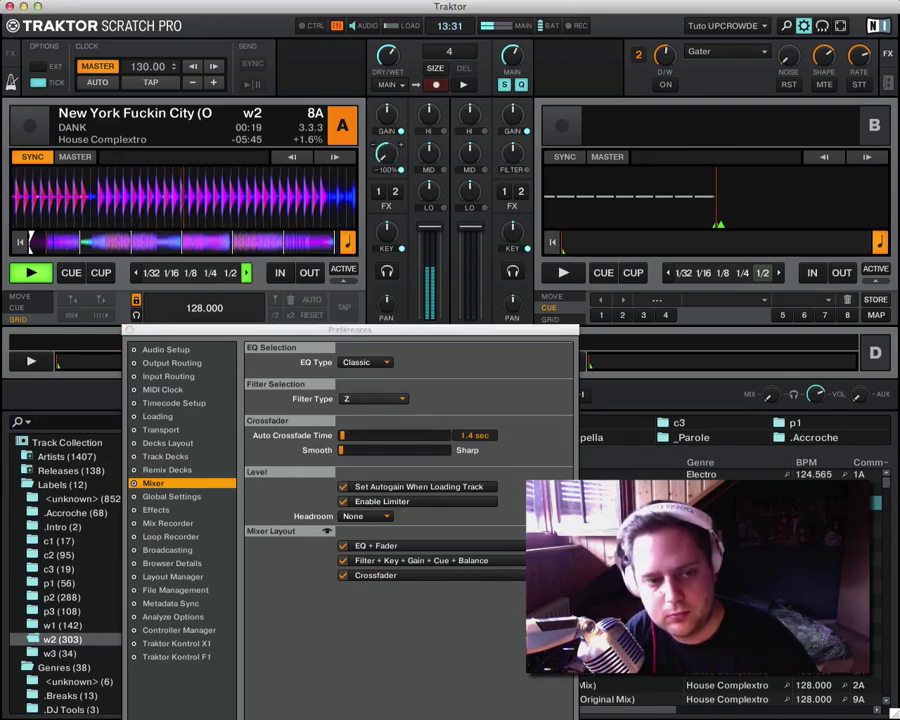
# Set the filter type back to Ladder with deck A's filter centred, and return the track to its cue point
pyautogui.click(366, 399)
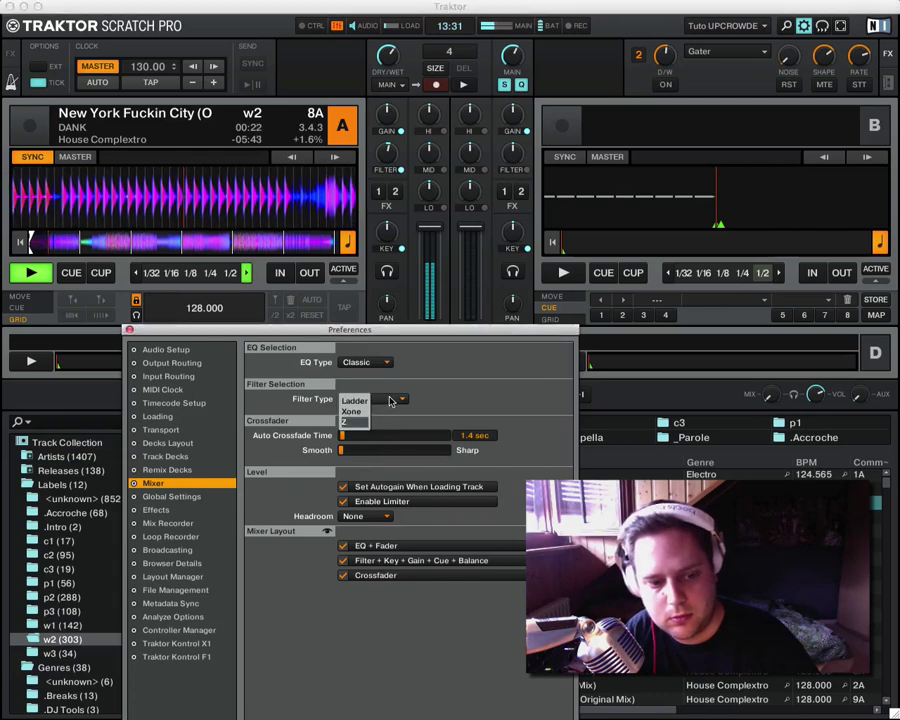
pyautogui.click(356, 401)
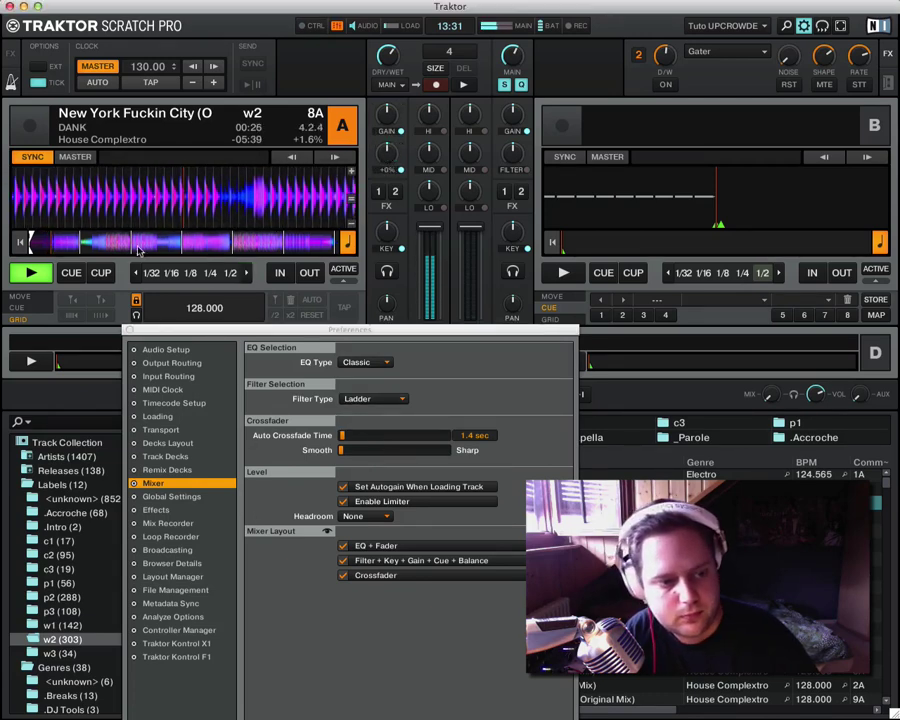
pyautogui.click(82, 271)
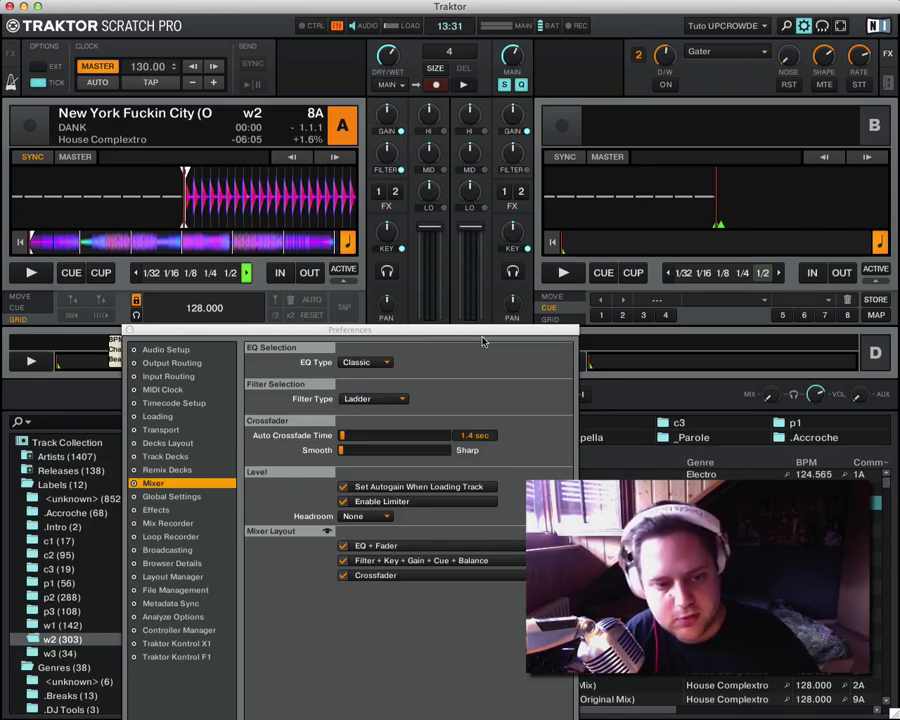
# Move the Preferences window clear of the crossfader, and run the crossfader fully to deck B's side and back to deck A's side
pyautogui.moveTo(458, 329); pyautogui.dragTo(458, 425)
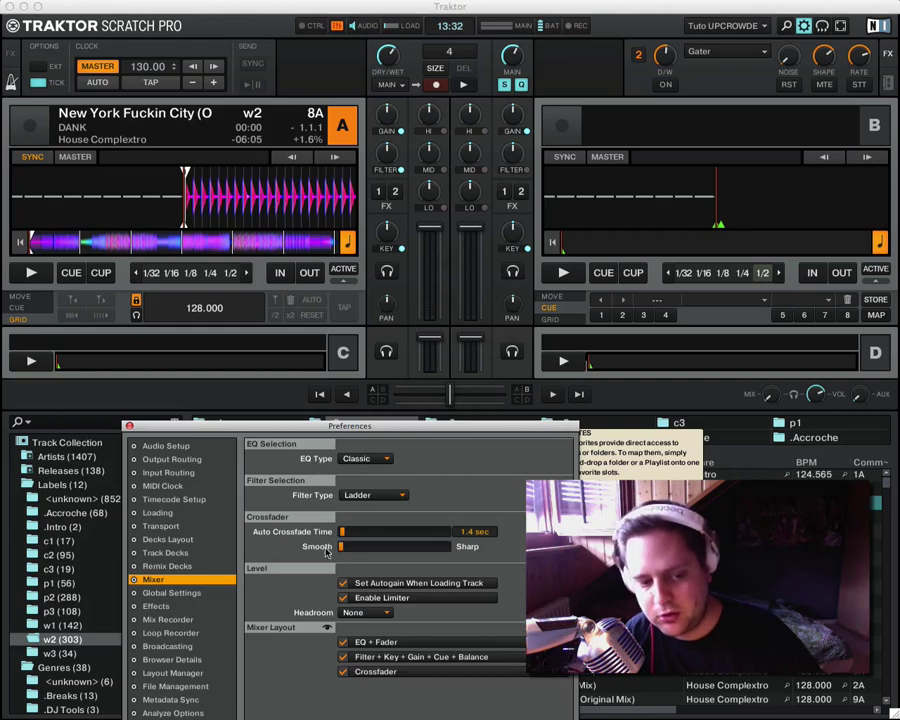
pyautogui.click(551, 396)
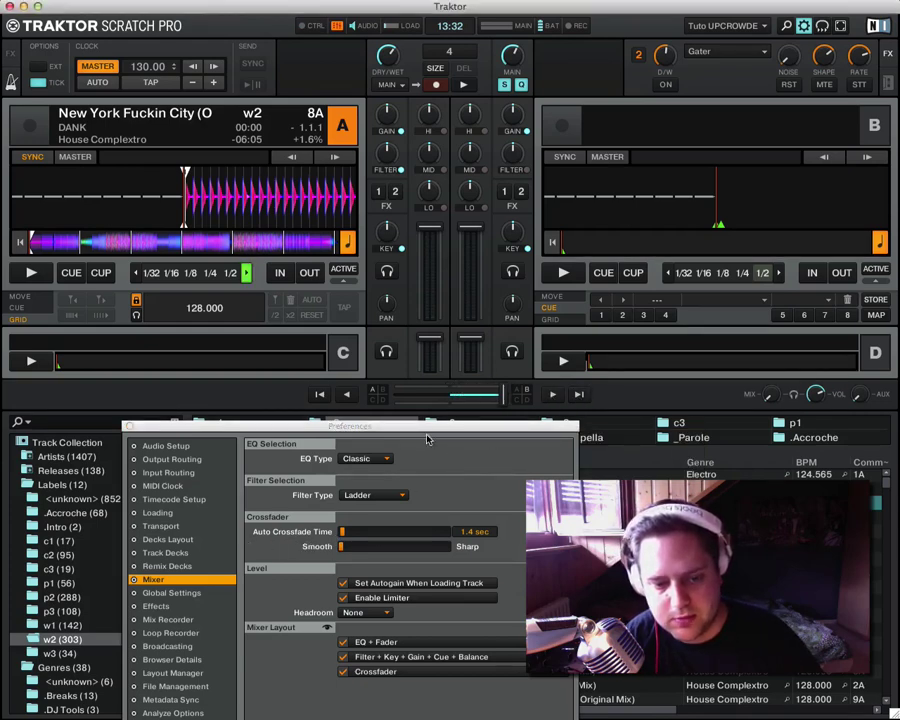
pyautogui.moveTo(467, 396); pyautogui.dragTo(370, 398)
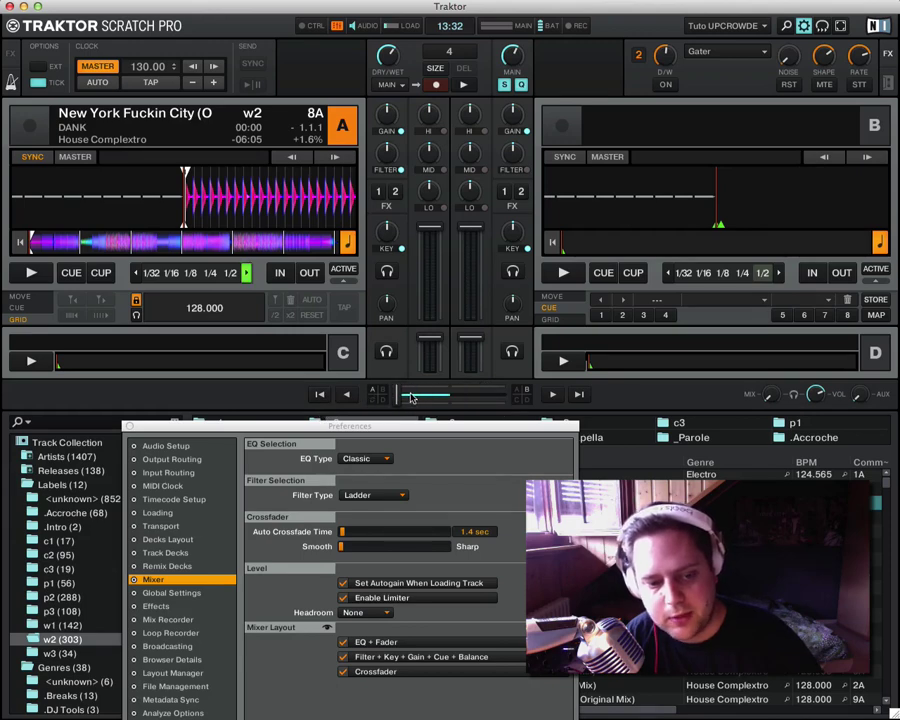
# Set the auto crossfade time to 19.3 seconds and start an automatic crossfade towards deck B
pyautogui.click(471, 513)
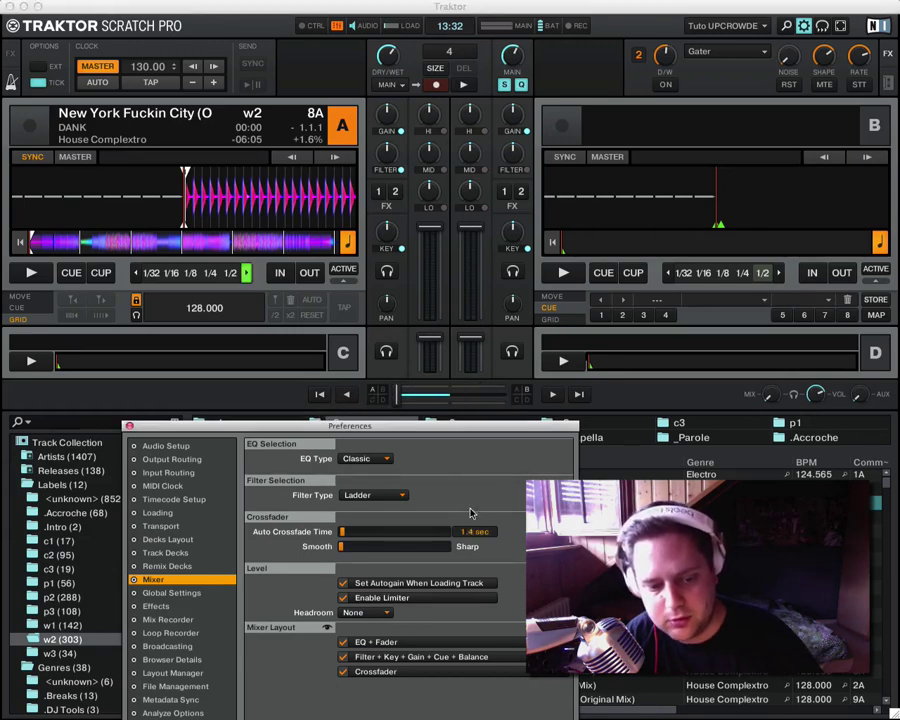
pyautogui.moveTo(350, 531); pyautogui.dragTo(361, 537)
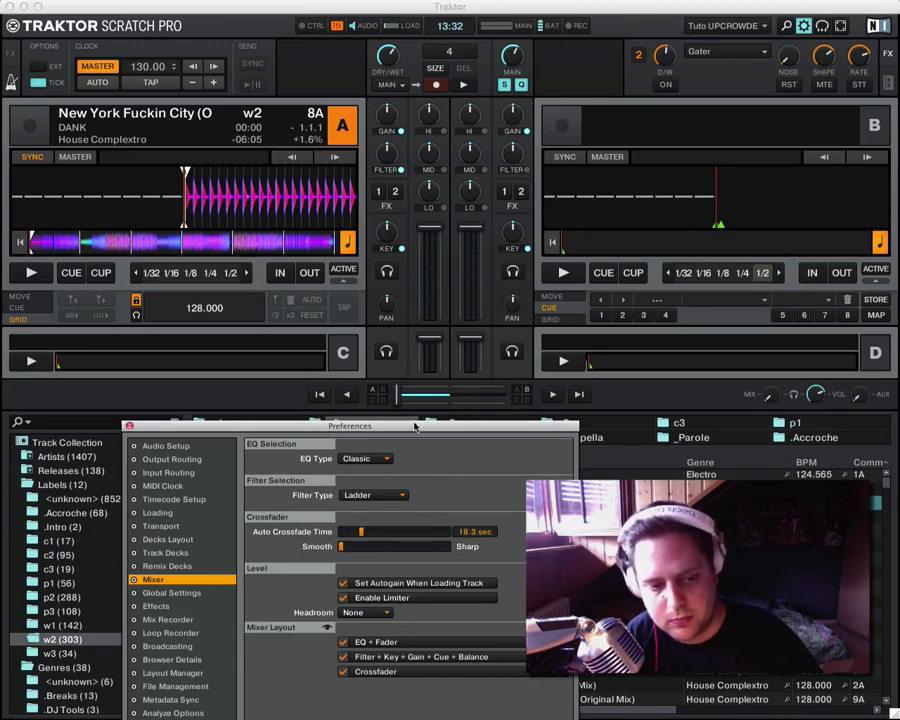
pyautogui.click(580, 394)
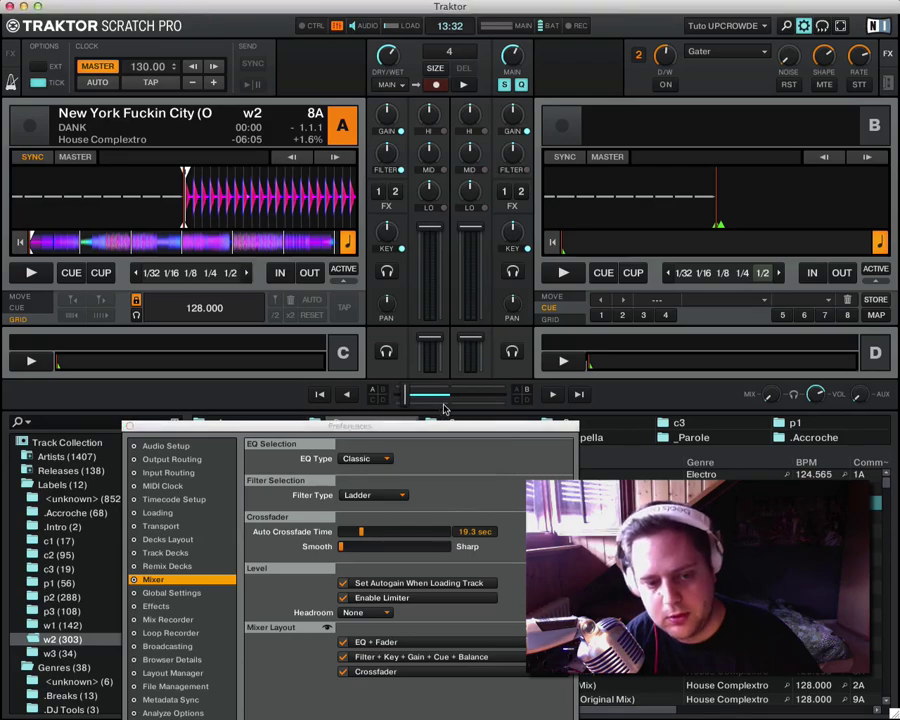